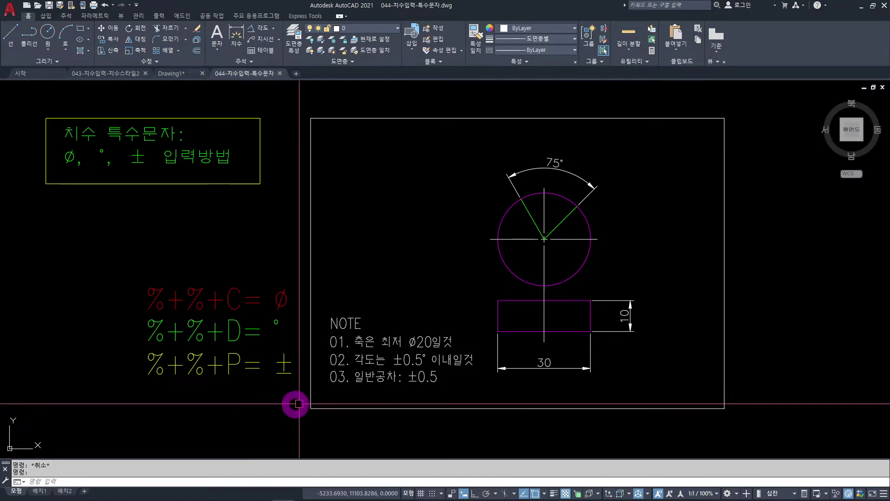
Step: Append a space and ø20 to the end of note line 01, entering the diameter symbol with the code %%c
{"action": "middle_click_drag", "start_coordinate": [580, 363], "coordinate": [507, 369]}
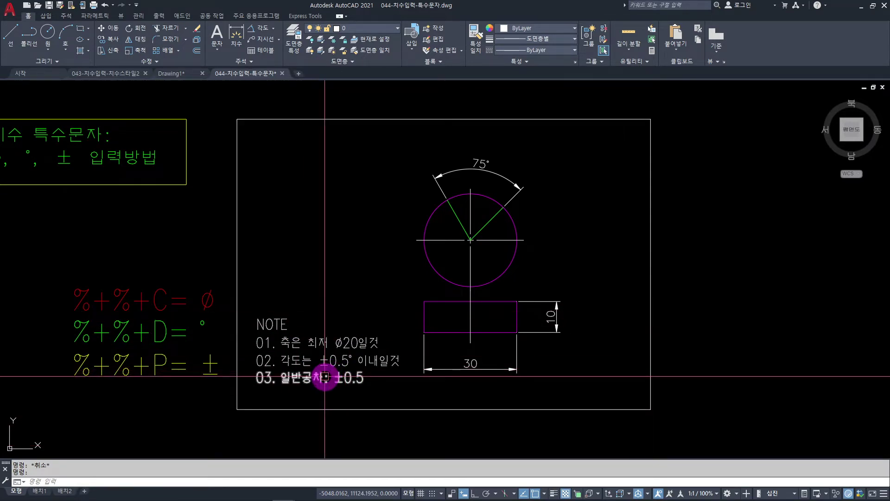
{"action": "scroll", "coordinate": [310, 366], "scroll_direction": "up", "scroll_amount": 5}
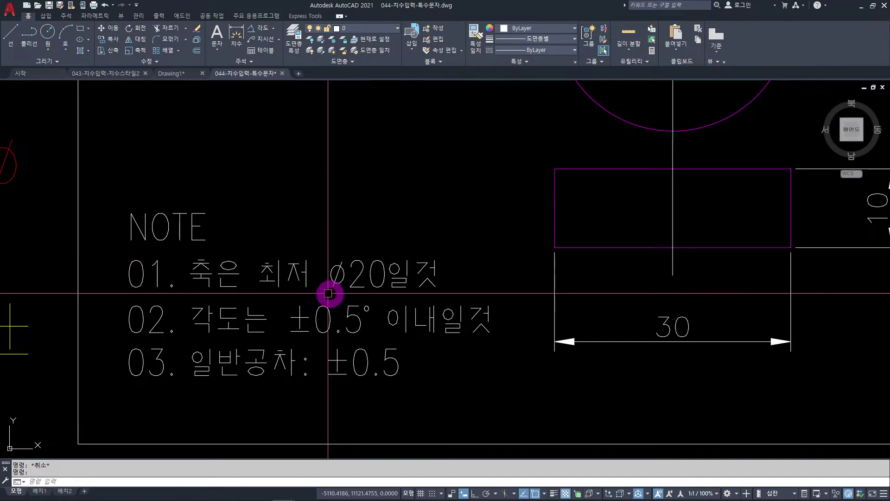
{"action": "left_click", "coordinate": [402, 284]}
{"action": "double_click", "coordinate": [402, 283]}
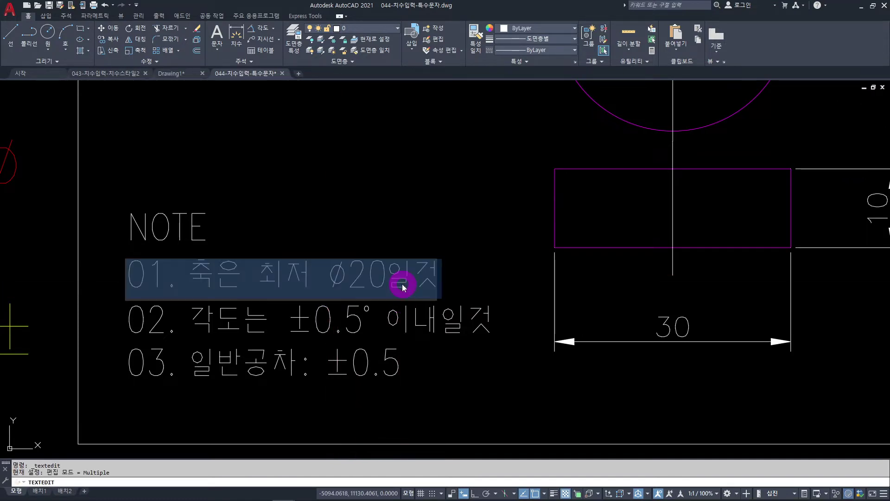
{"action": "key", "text": "End"}
{"action": "key", "text": "Right"}
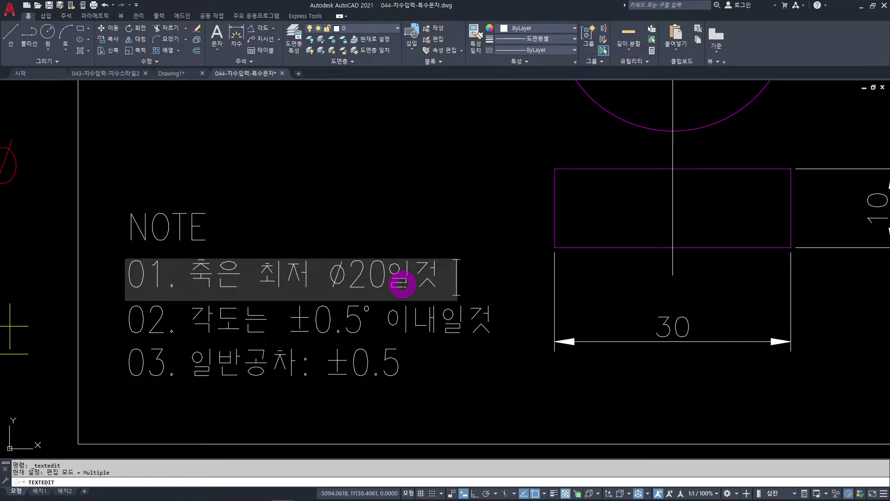
{"action": "scroll", "coordinate": [401, 284], "scroll_direction": "down", "scroll_amount": 4}
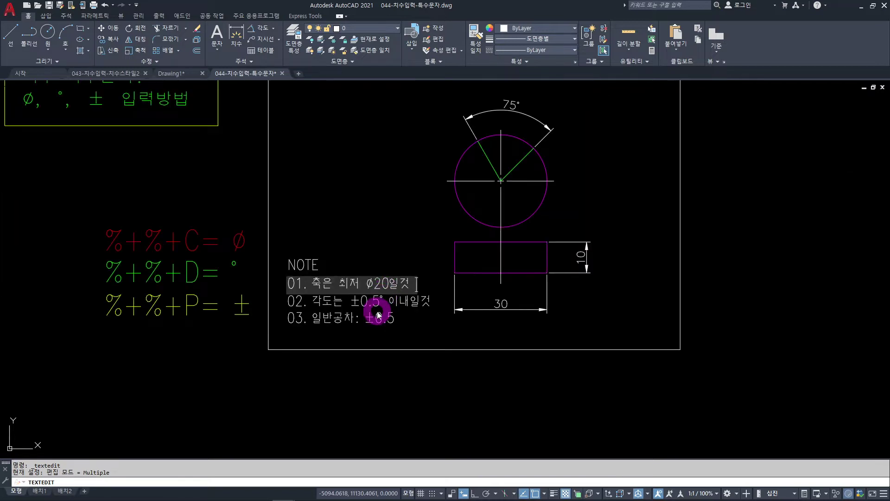
{"action": "scroll", "coordinate": [377, 315], "scroll_direction": "up", "scroll_amount": 2}
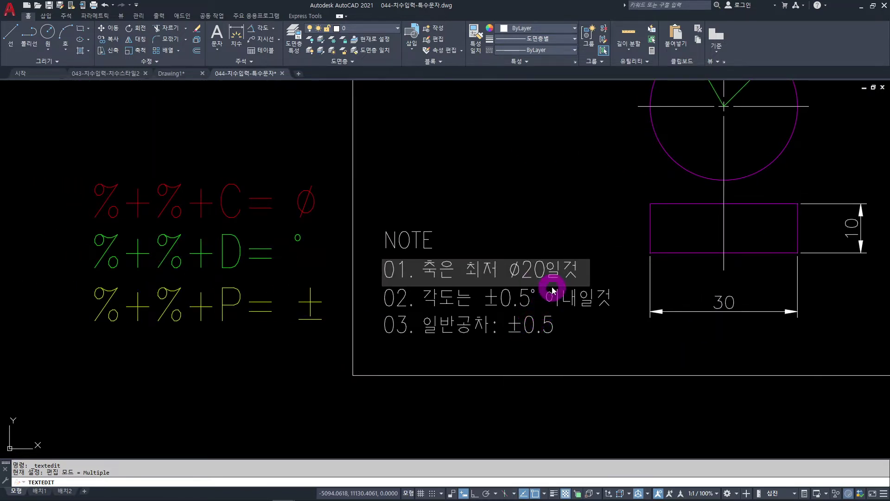
{"action": "type", "text": "%%"}
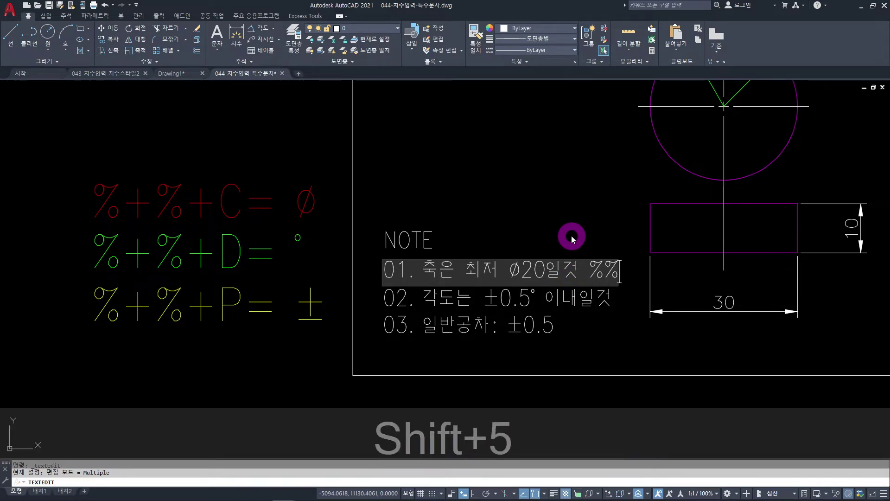
{"action": "type", "text": "c"}
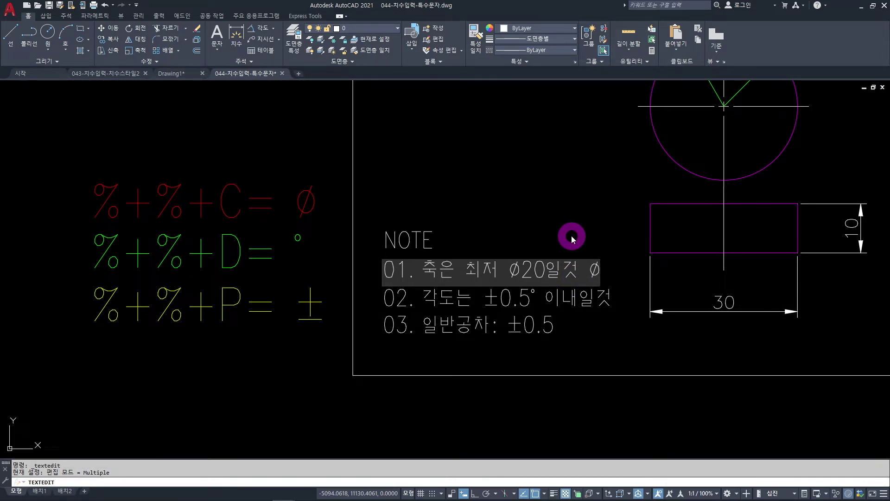
{"action": "type", "text": "20"}
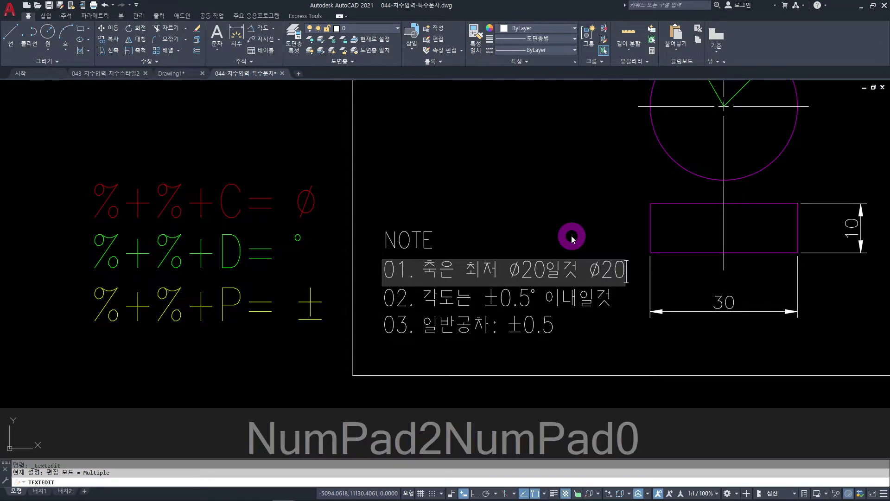
{"action": "left_click", "coordinate": [571, 236]}
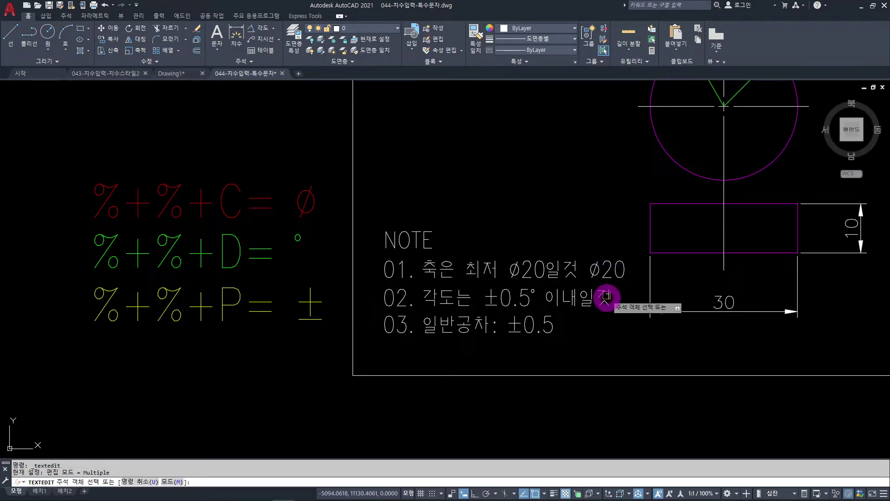
{"action": "left_click", "coordinate": [598, 271]}
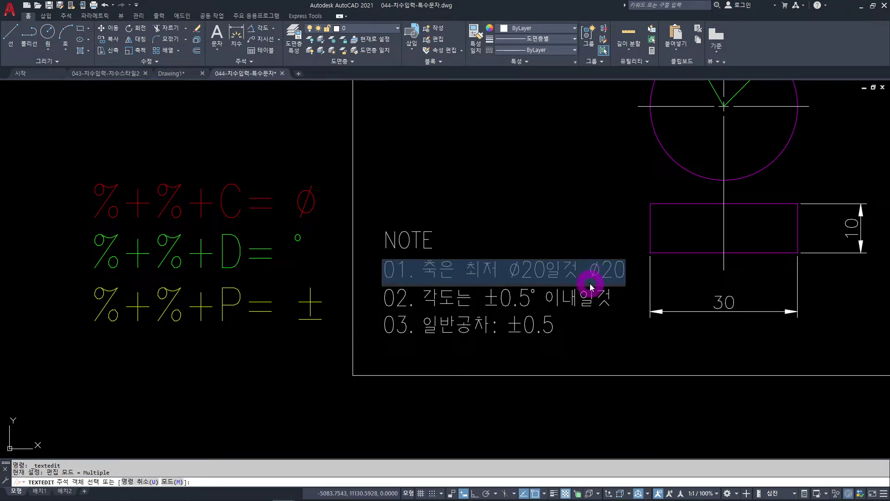
{"action": "key", "text": "End"}
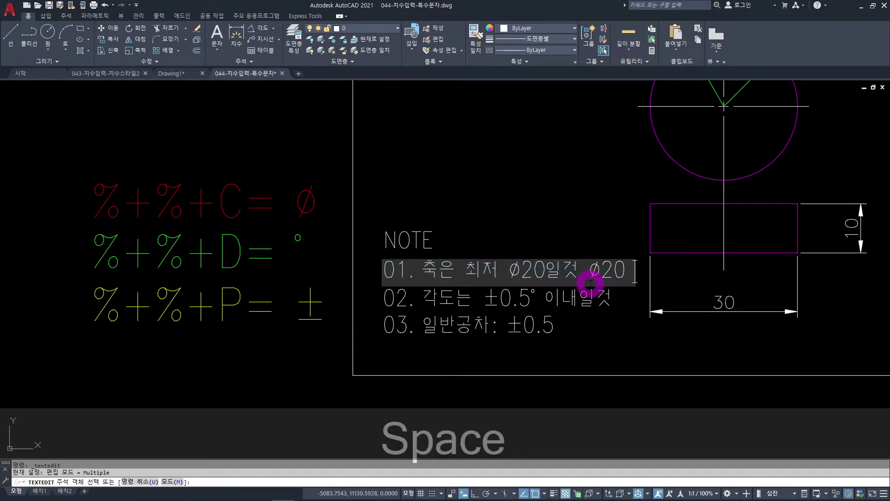
{"action": "type", "text": "%"}
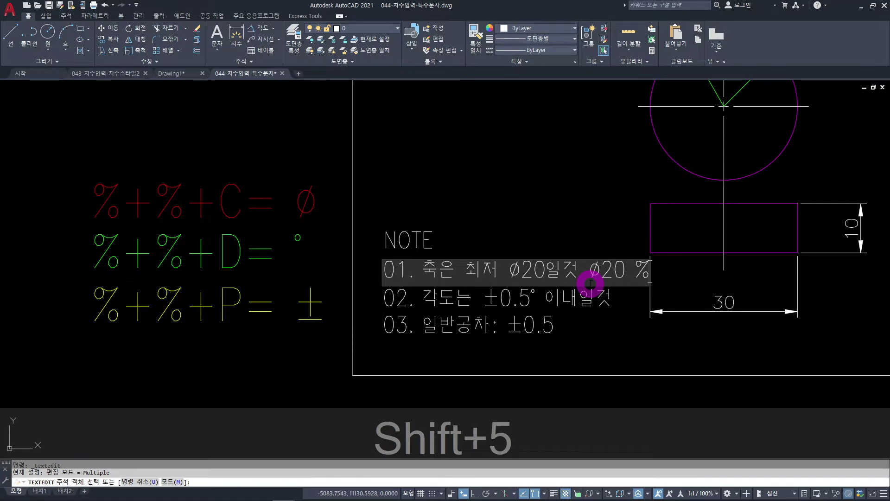
{"action": "type", "text": "%c"}
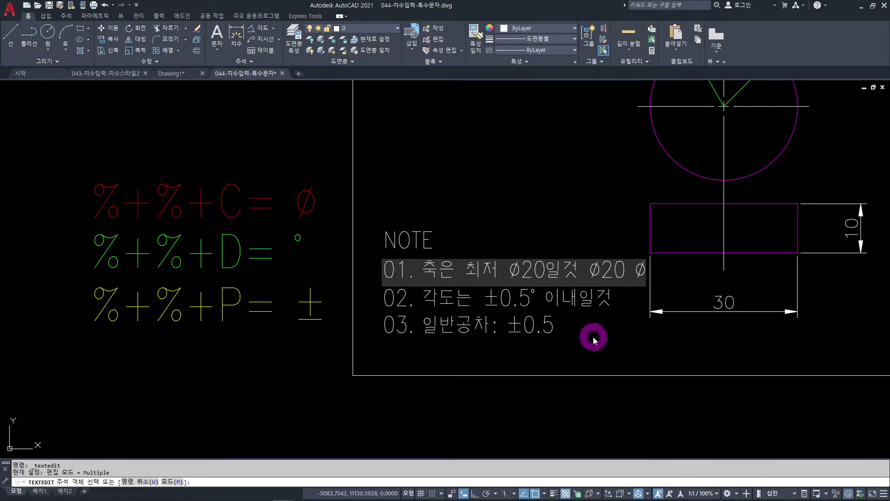
{"action": "key", "text": "Escape"}
{"action": "left_click", "coordinate": [537, 413]}
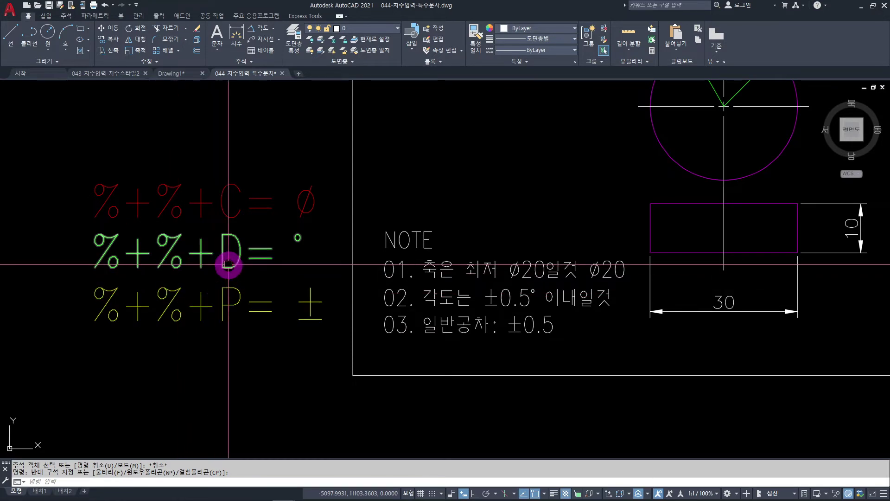
Step: Append a degree symbol directly after the text of note line 02 using the code %%d
{"action": "double_click", "coordinate": [569, 302]}
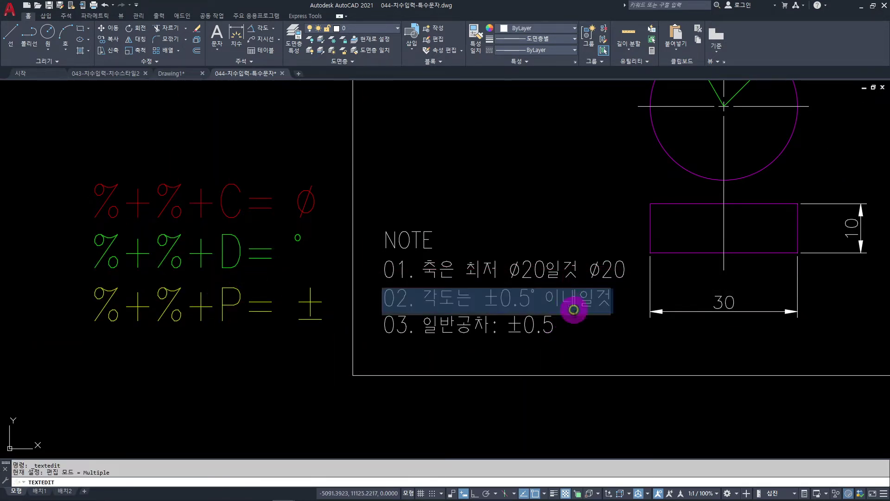
{"action": "key", "text": "End"}
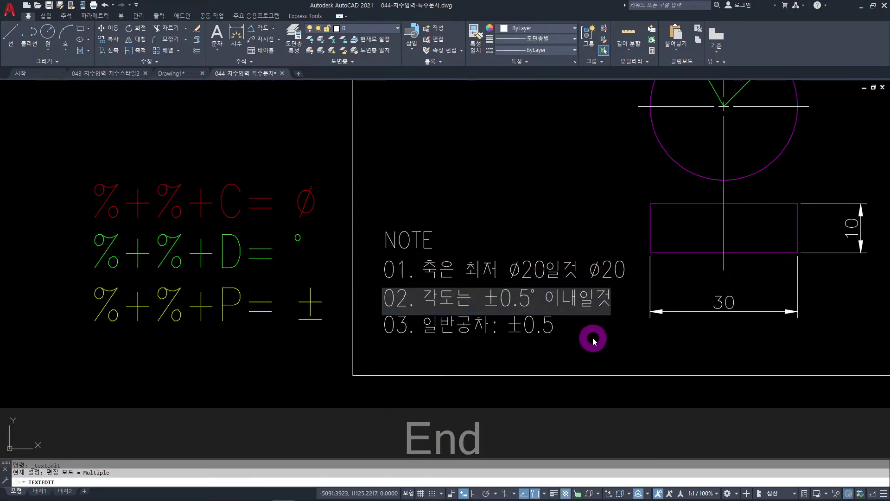
{"action": "type", "text": "%%"}
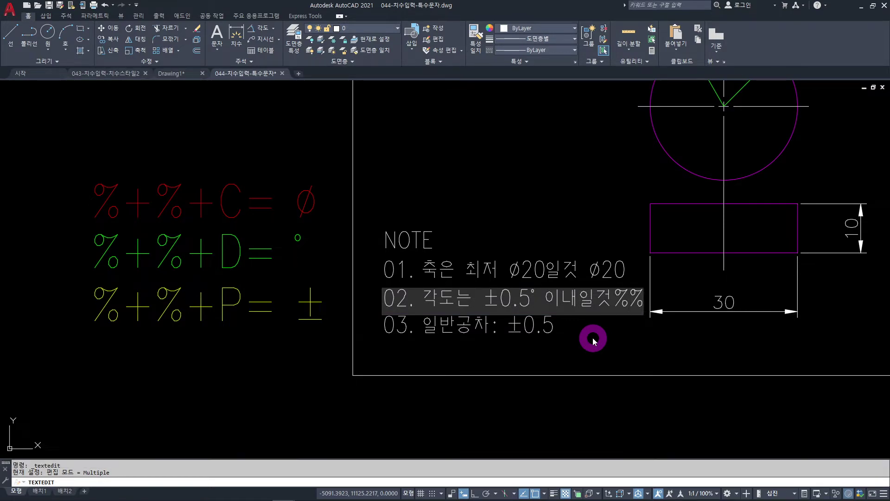
{"action": "type", "text": "d"}
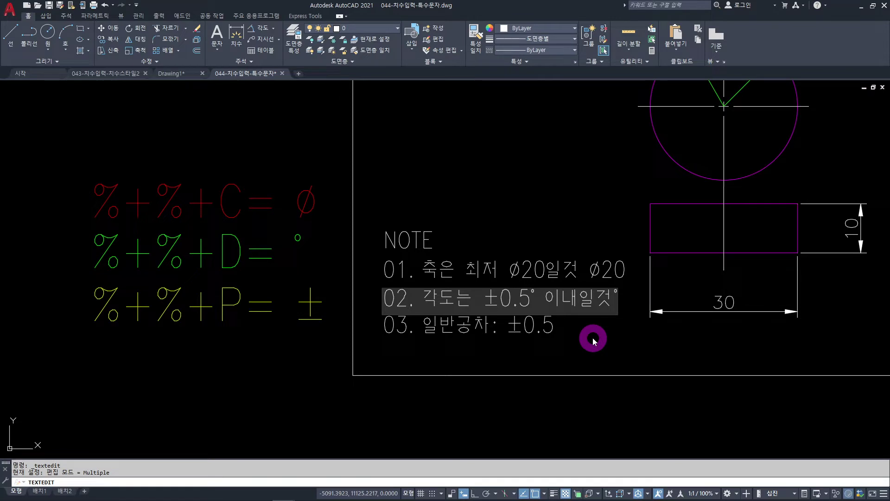
{"action": "left_click", "coordinate": [604, 336]}
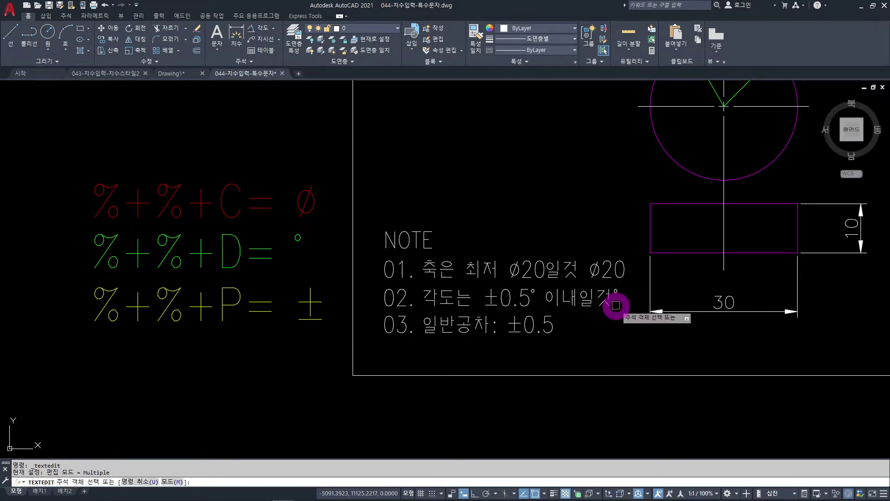
{"action": "scroll", "coordinate": [617, 301], "scroll_direction": "up", "scroll_amount": 8}
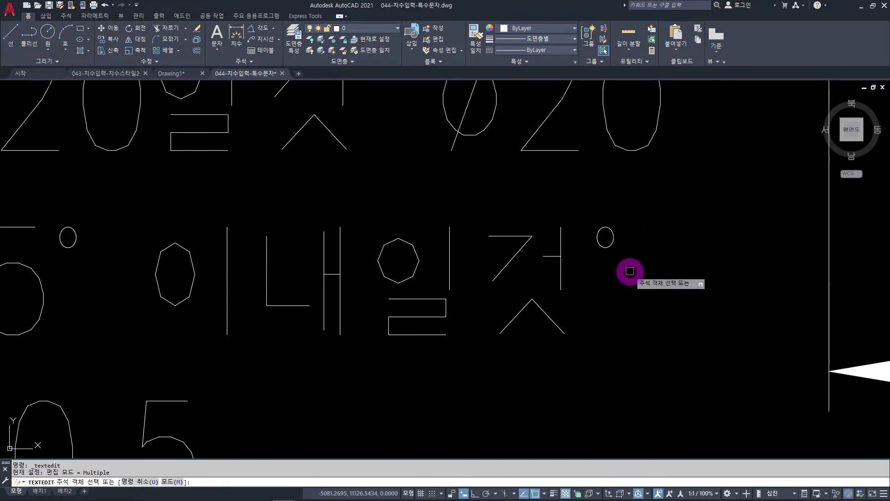
{"action": "scroll", "coordinate": [570, 304], "scroll_direction": "down", "scroll_amount": 7}
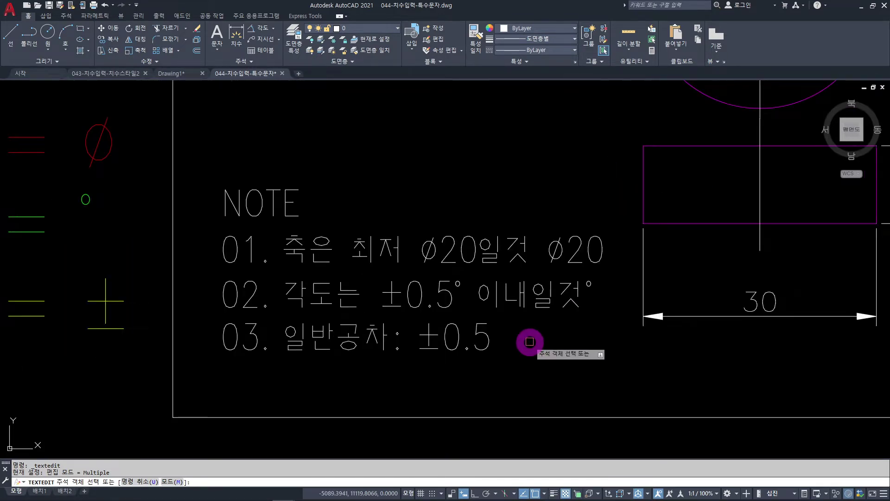
{"action": "key", "text": "Escape"}
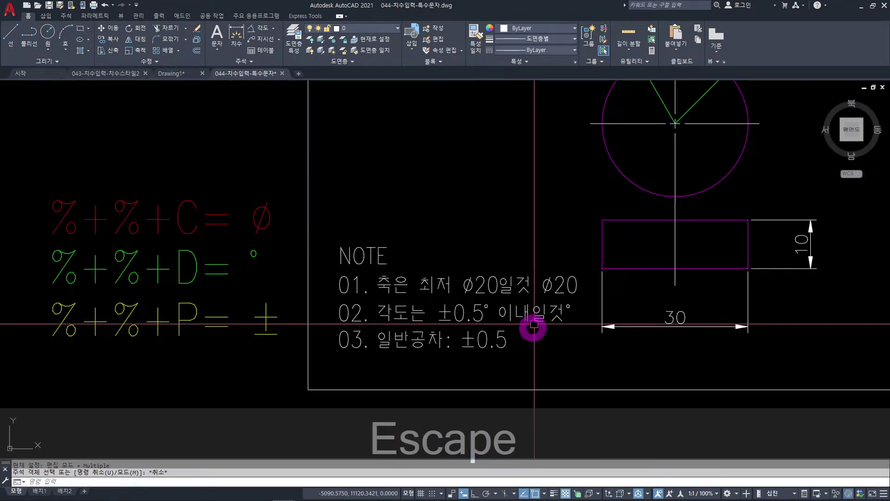
Step: Add a space and a second degree symbol at the end of note line 02 with %%d
{"action": "left_click", "coordinate": [545, 314]}
{"action": "double_click", "coordinate": [545, 314]}
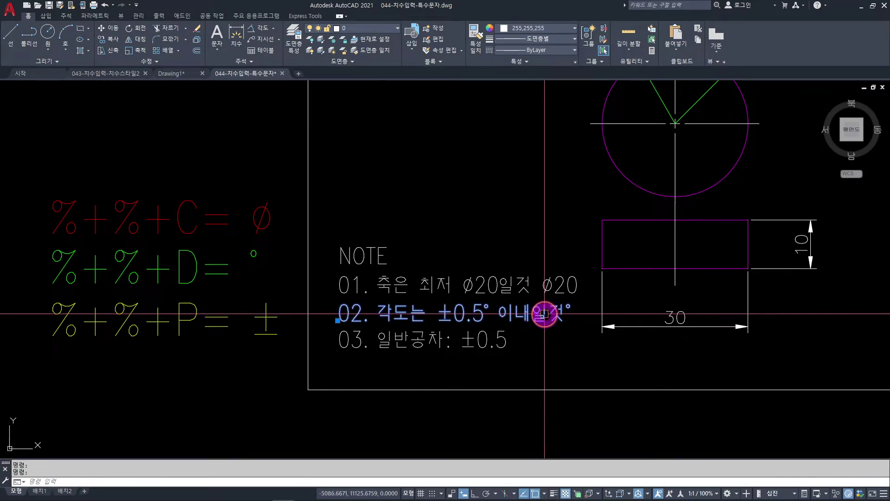
{"action": "key", "text": "End"}
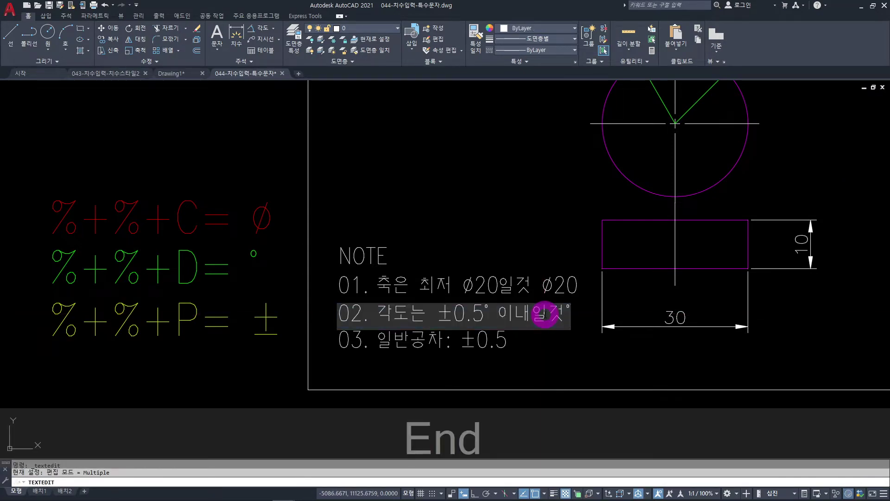
{"action": "type", "text": "%"}
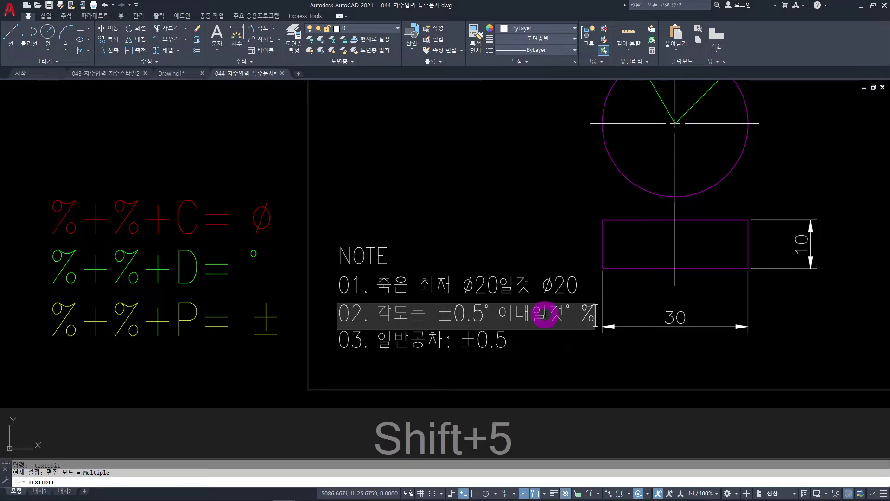
{"action": "type", "text": "%d"}
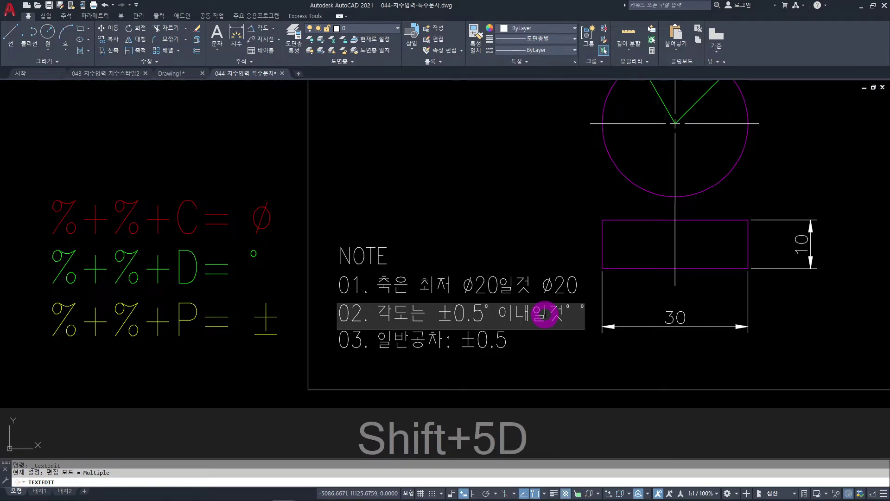
{"action": "left_click", "coordinate": [576, 358]}
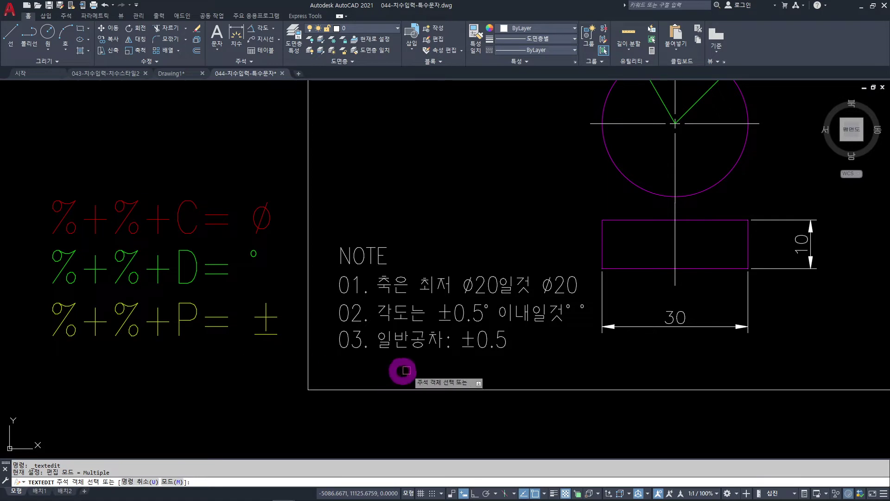
{"action": "key", "text": "Escape"}
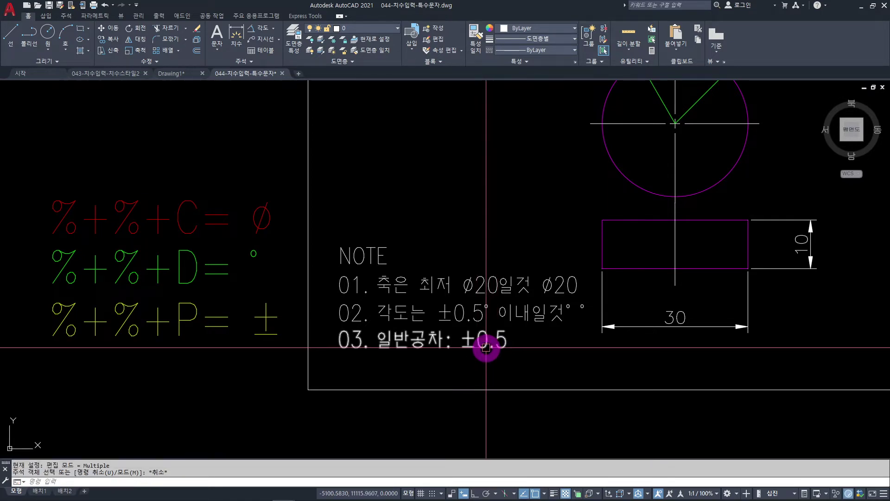
Step: Append a space and a plus-minus symbol to the end of note line 03 using the code %%p
{"action": "double_click", "coordinate": [485, 345]}
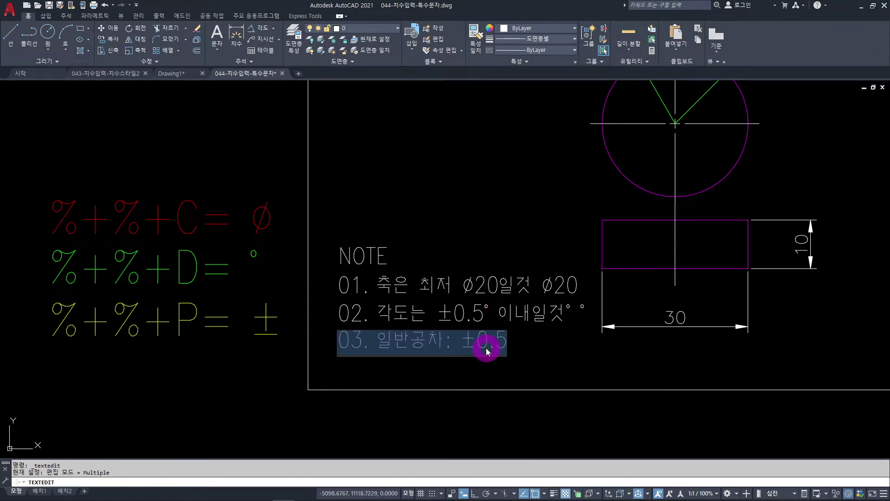
{"action": "key", "text": "End"}
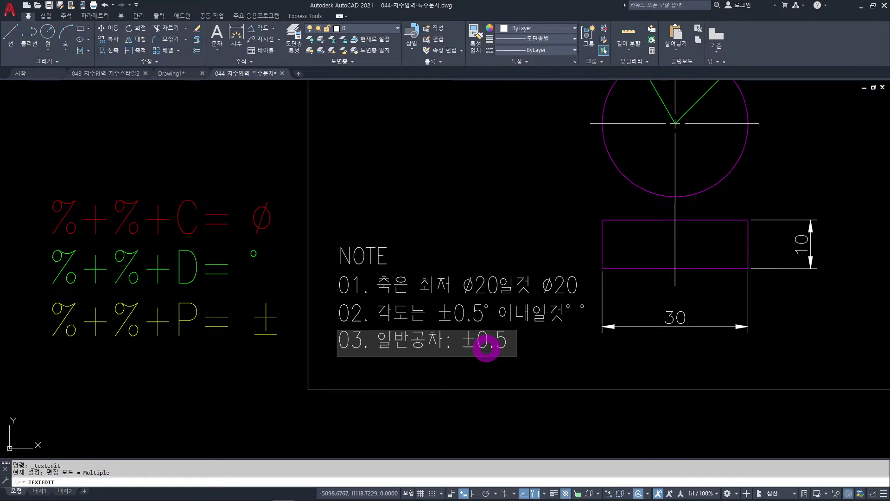
{"action": "type", "text": "%"}
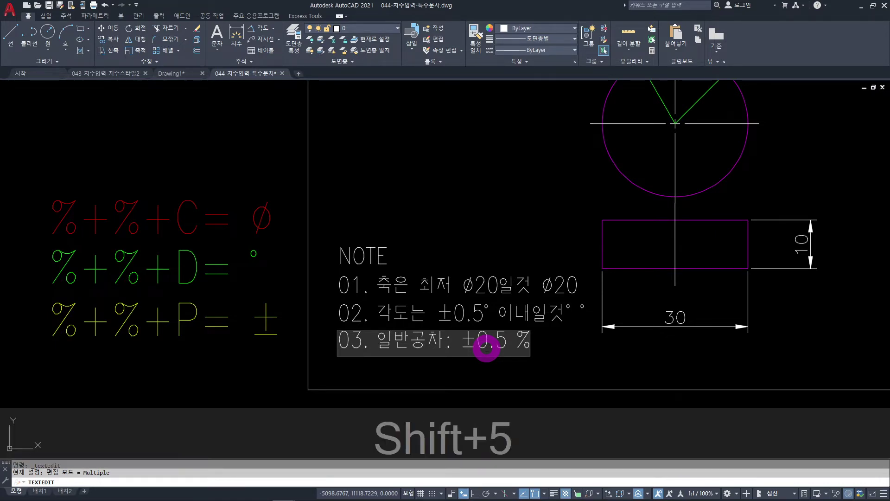
{"action": "type", "text": "%"}
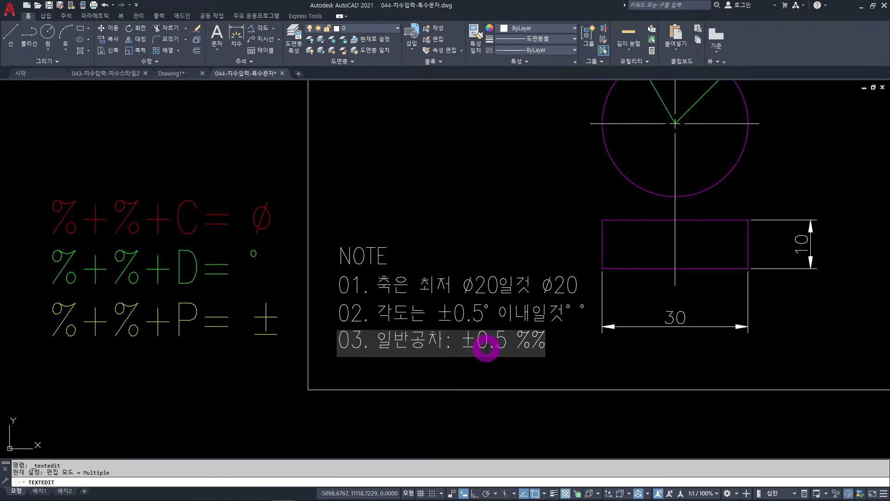
{"action": "type", "text": "p"}
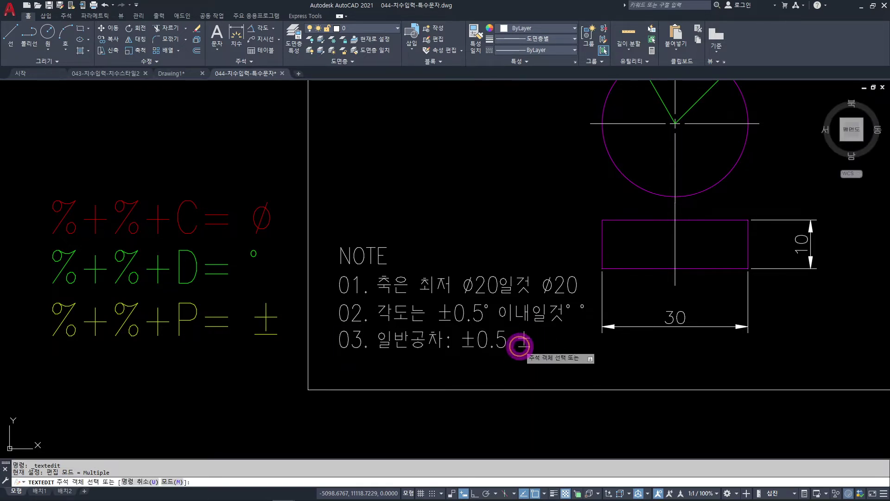
Step: Append a space and ±0.5 to the end of note line 03, using %%p for the plus-minus symbol, and end text editing
{"action": "left_click", "coordinate": [520, 348]}
{"action": "key", "text": "End"}
{"action": "type", "text": "%%"}
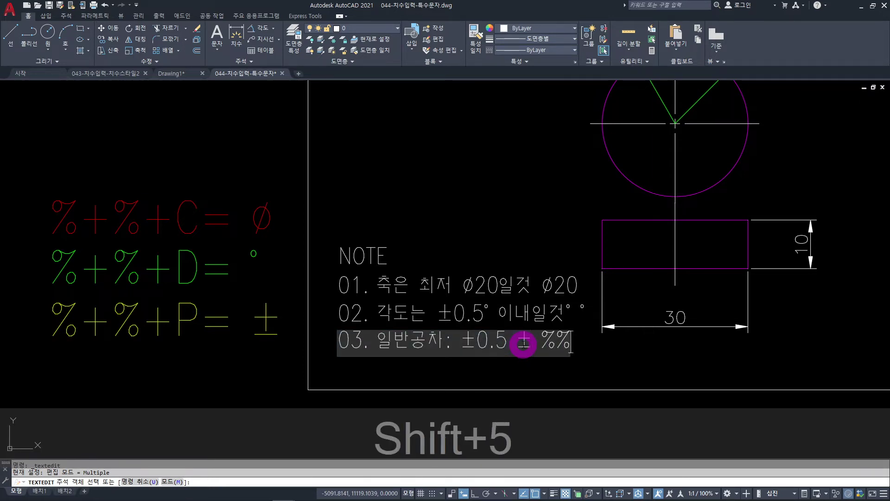
{"action": "type", "text": "p"}
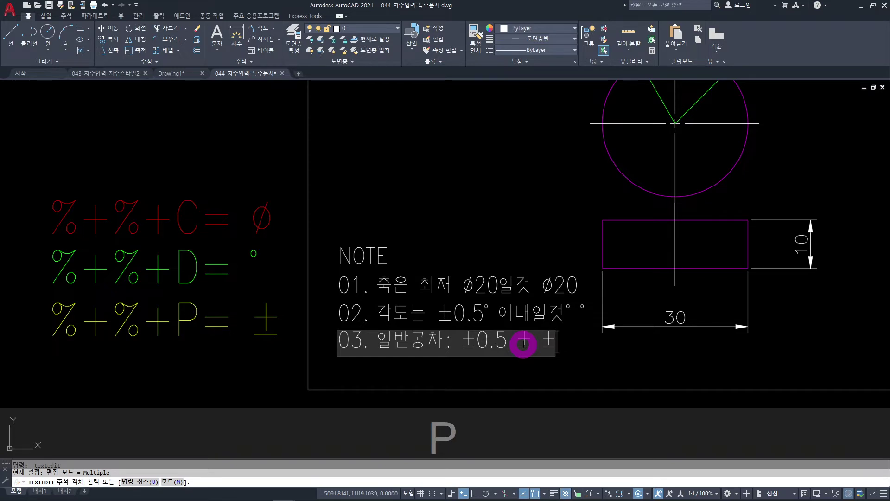
{"action": "type", "text": "0.5"}
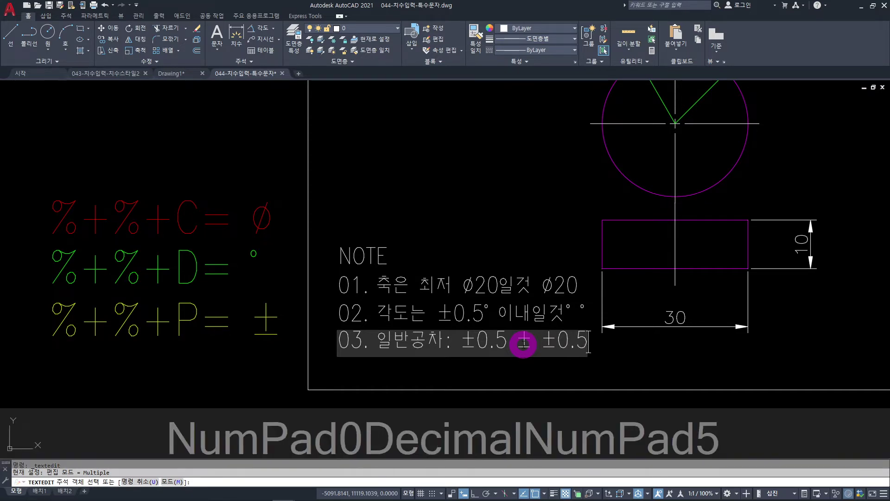
{"action": "left_click", "coordinate": [478, 190]}
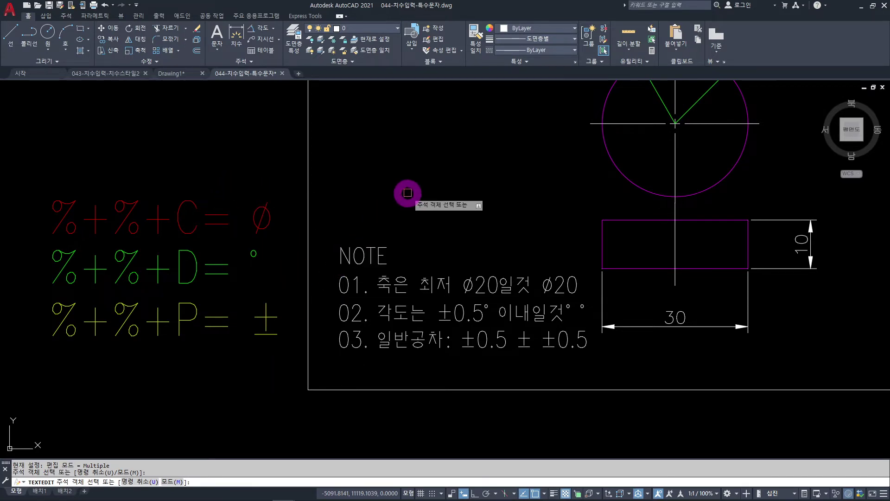
{"action": "scroll", "coordinate": [455, 204], "scroll_direction": "down", "scroll_amount": 3}
{"action": "mouse_move", "coordinate": [455, 205]}
{"action": "middle_mouse_down"}
{"action": "mouse_move", "coordinate": [372, 265]}
{"action": "mouse_move", "coordinate": [307, 275]}
{"action": "middle_mouse_up"}
{"action": "scroll", "coordinate": [308, 274], "scroll_direction": "up", "scroll_amount": 2}
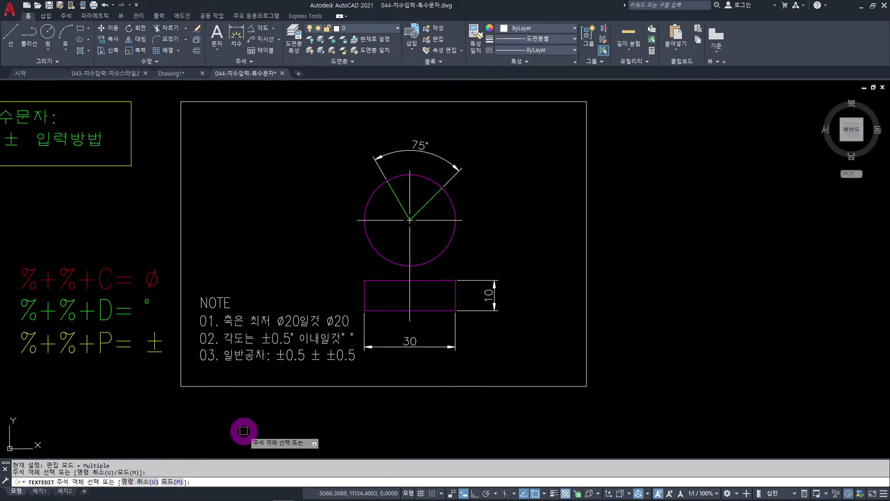
{"action": "key", "text": "Escape"}
{"action": "key", "text": "Escape"}
{"action": "key", "text": "Escape"}
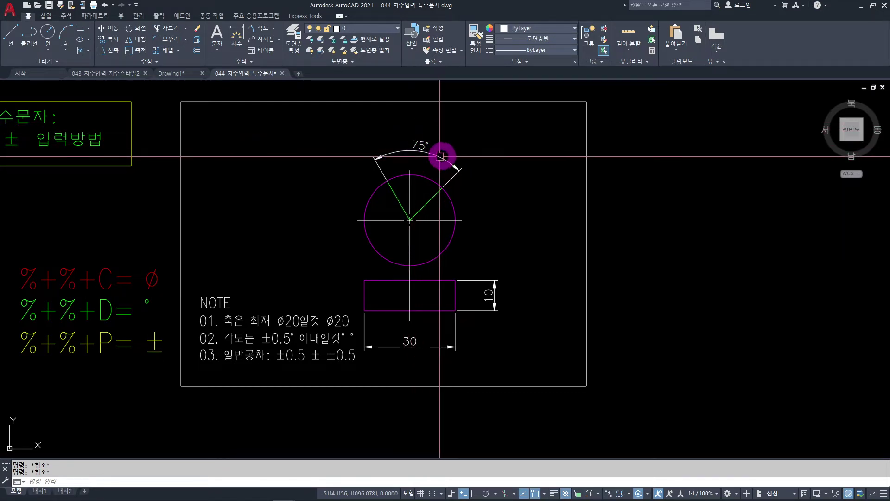
Step: Add the tolerance ±3 after the angle value of the circle's angular dimension, entering the plus-minus symbol with the code %%p
{"action": "scroll", "coordinate": [430, 139], "scroll_direction": "up", "scroll_amount": 5}
{"action": "scroll", "coordinate": [417, 176], "scroll_direction": "up", "scroll_amount": 3}
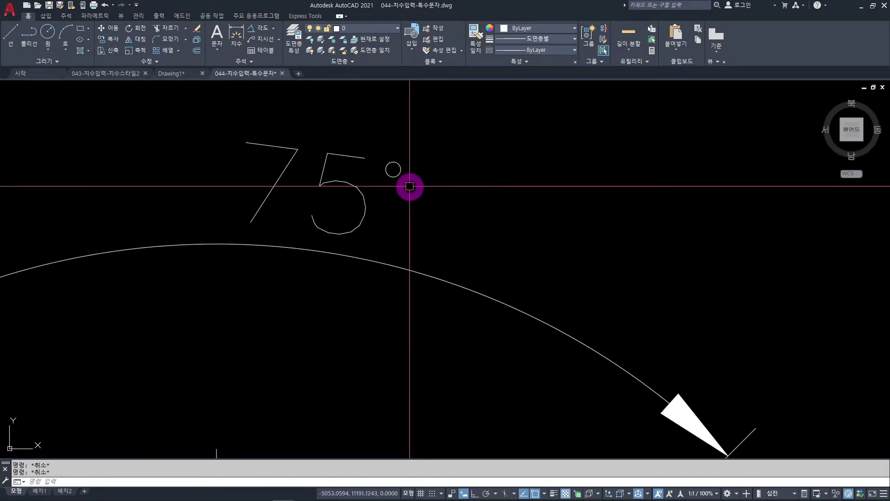
{"action": "scroll", "coordinate": [413, 179], "scroll_direction": "down", "scroll_amount": 10}
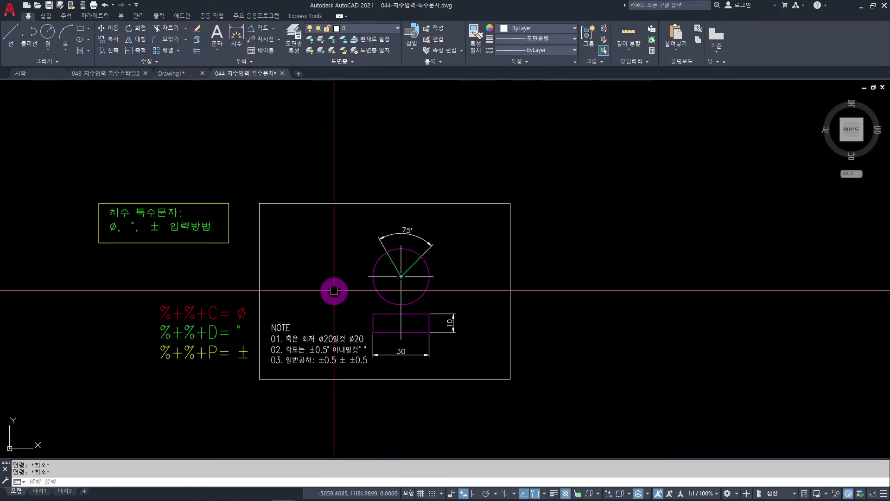
{"action": "scroll", "coordinate": [334, 290], "scroll_direction": "up", "scroll_amount": 2}
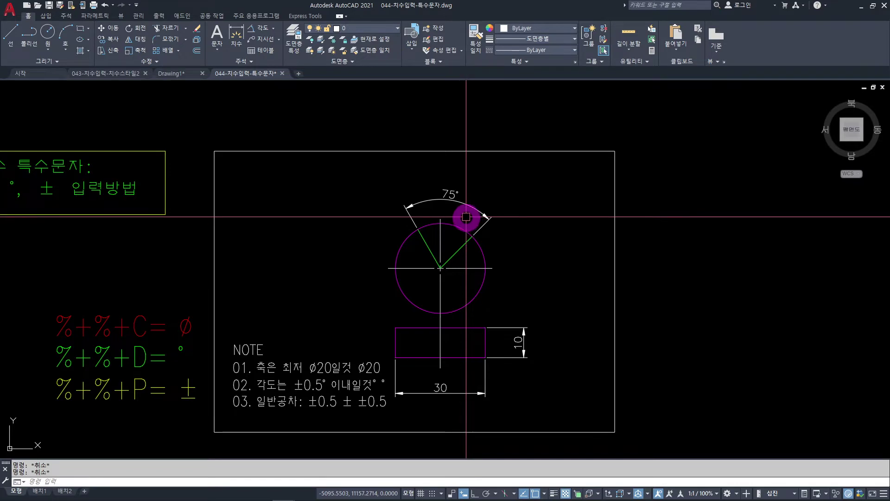
{"action": "scroll", "coordinate": [460, 199], "scroll_direction": "up", "scroll_amount": 8}
{"action": "double_click", "coordinate": [442, 181]}
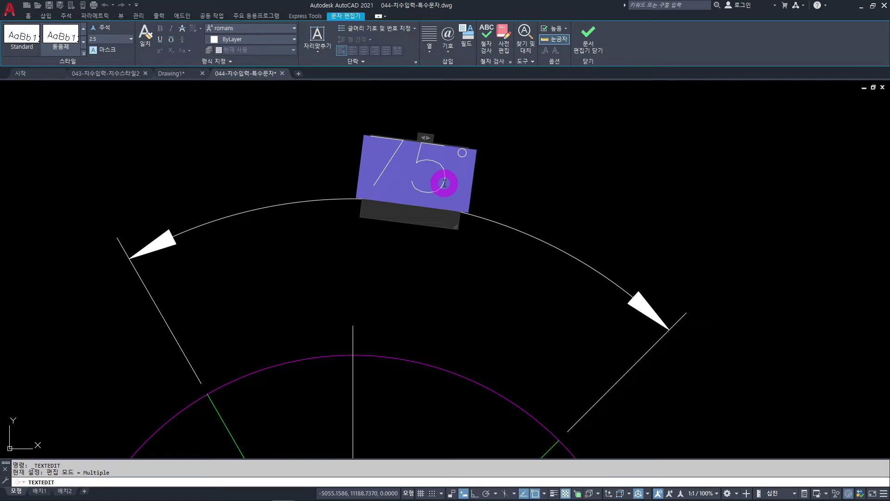
{"action": "scroll", "coordinate": [418, 204], "scroll_direction": "down", "scroll_amount": 8}
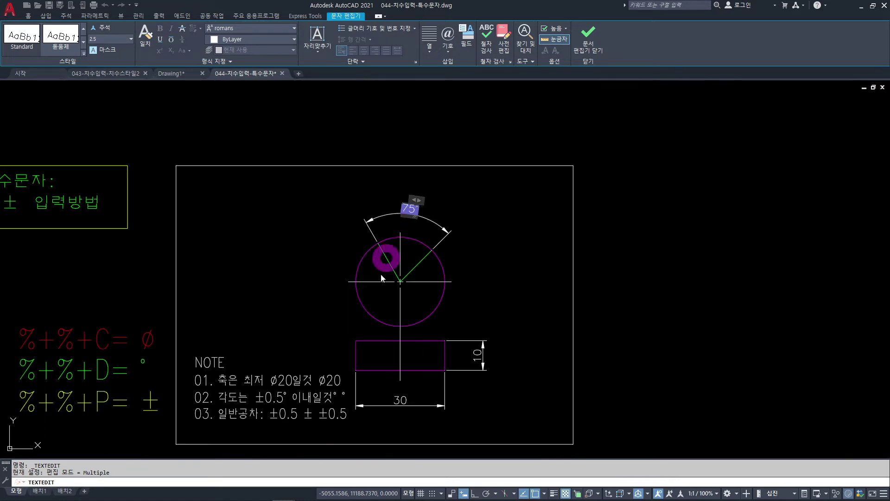
{"action": "middle_click_drag", "start_coordinate": [310, 343], "coordinate": [364, 258]}
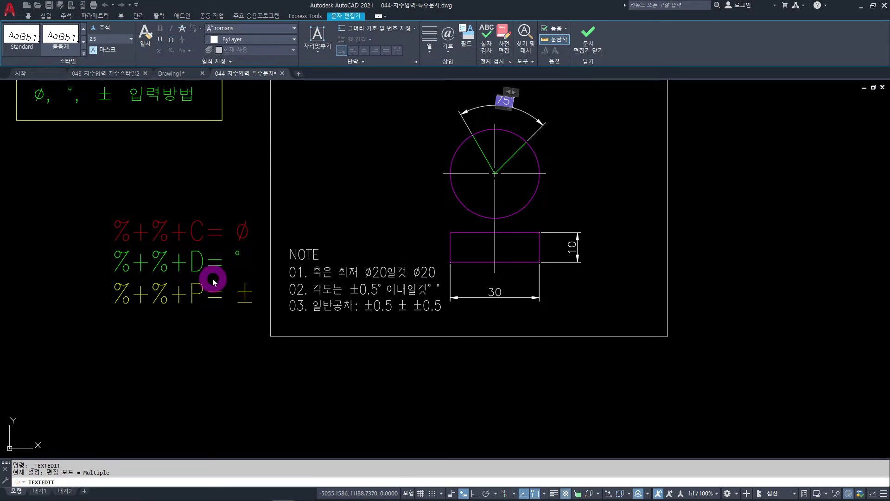
{"action": "middle_click_drag", "start_coordinate": [348, 179], "coordinate": [366, 278]}
{"action": "scroll", "coordinate": [426, 228], "scroll_direction": "up", "scroll_amount": 6}
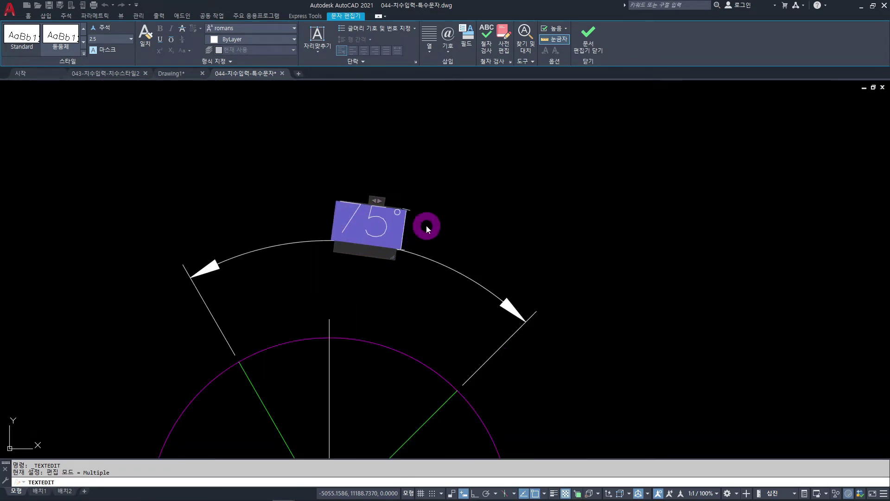
{"action": "scroll", "coordinate": [413, 229], "scroll_direction": "up", "scroll_amount": 2}
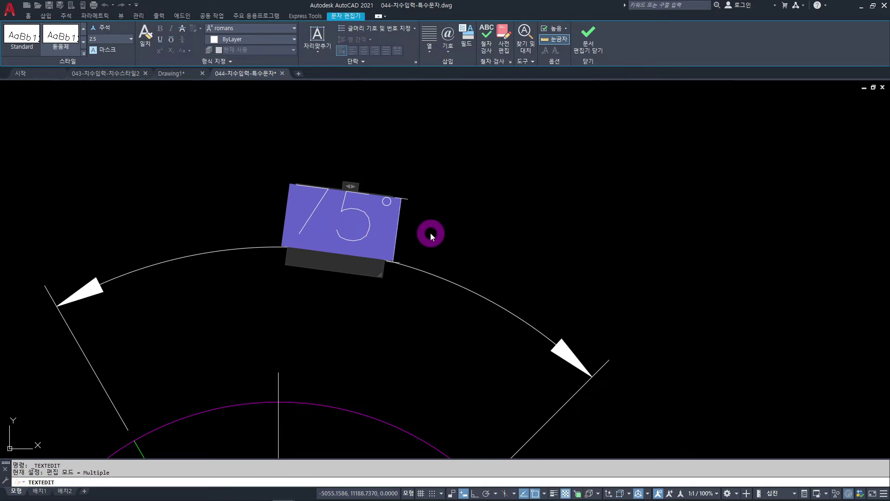
{"action": "type", "text": "%%p"}
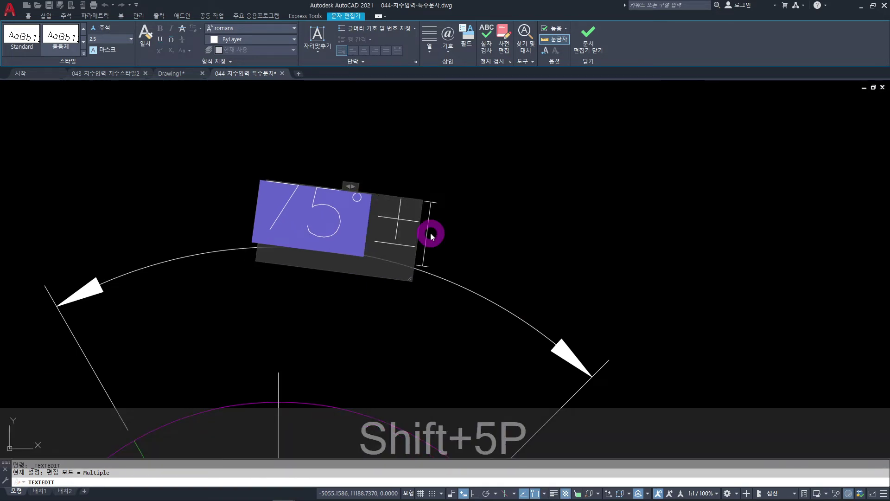
{"action": "key", "text": "BackSpace"}
{"action": "key", "text": "BackSpace"}
{"action": "type", "text": "3"}
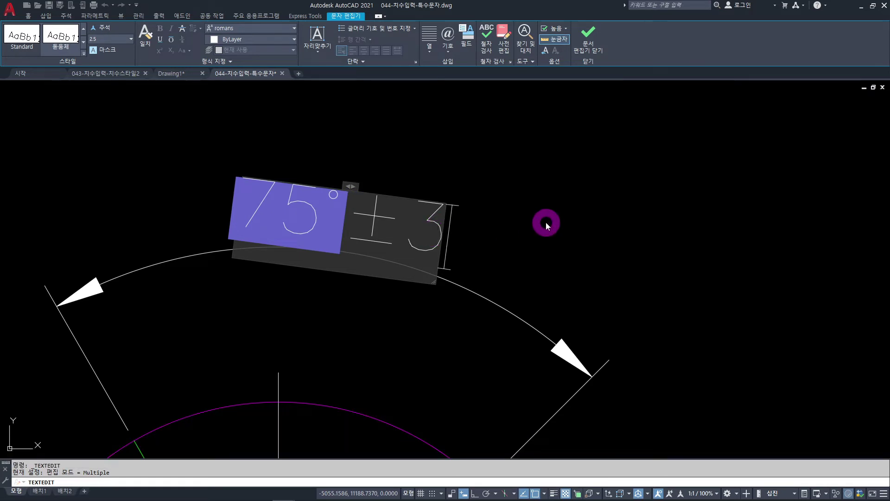
{"action": "left_click", "coordinate": [546, 222]}
{"action": "scroll", "coordinate": [420, 297], "scroll_direction": "down", "scroll_amount": 4}
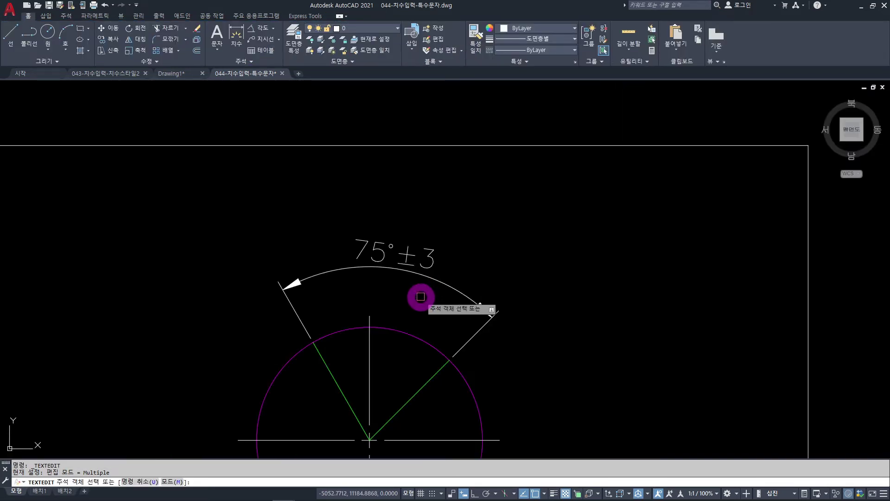
Step: Append a degree symbol after the 3 in the angular dimension's tolerance with the code %%d, and end text editing
{"action": "scroll", "coordinate": [420, 296], "scroll_direction": "up", "scroll_amount": 3}
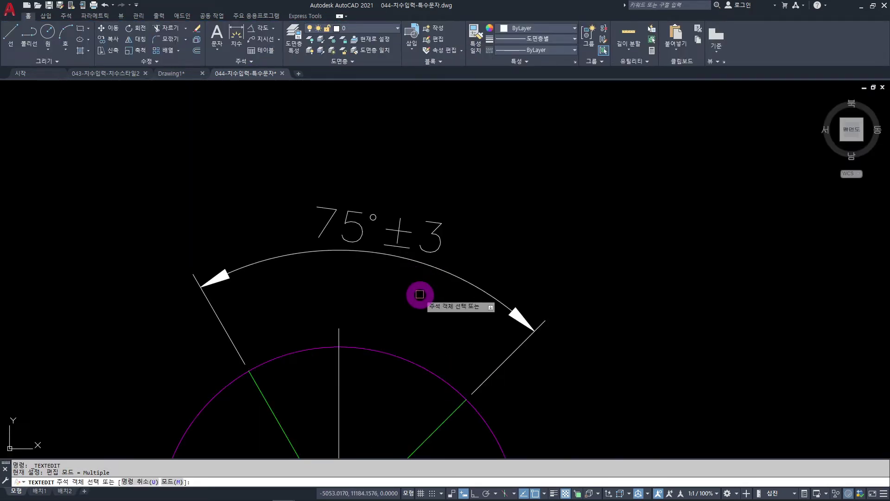
{"action": "left_click", "coordinate": [432, 254]}
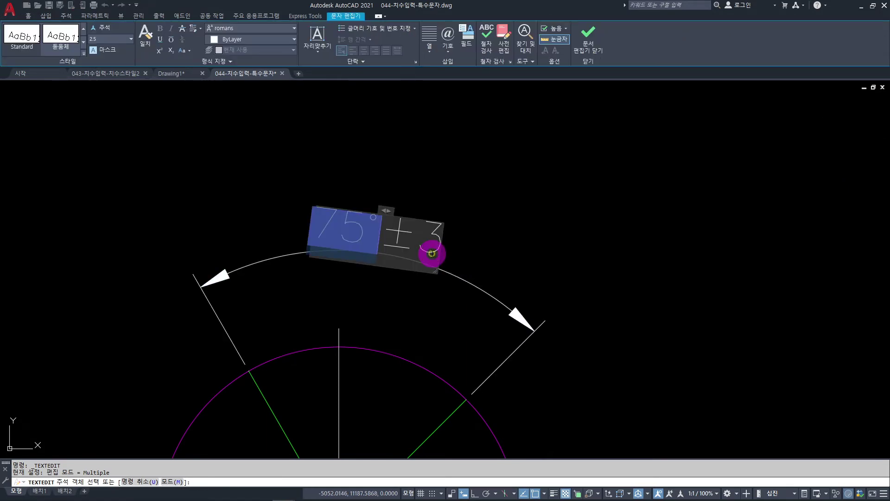
{"action": "key", "text": "End"}
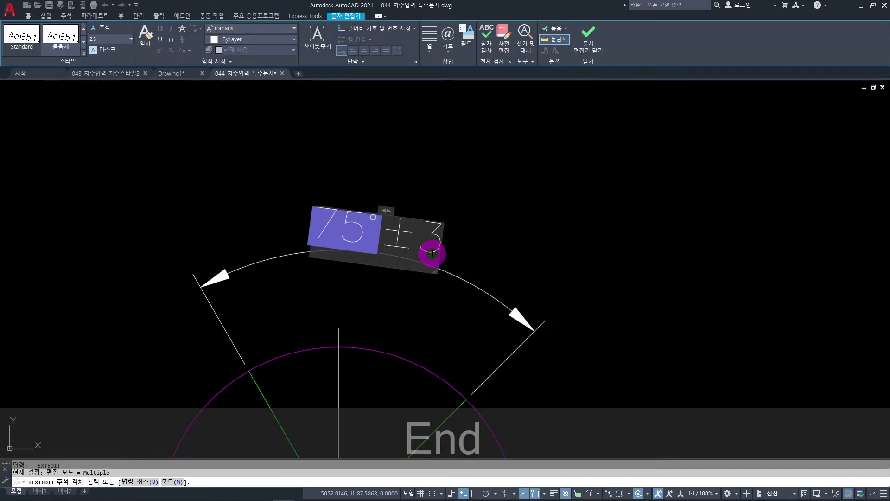
{"action": "type", "text": "%%d"}
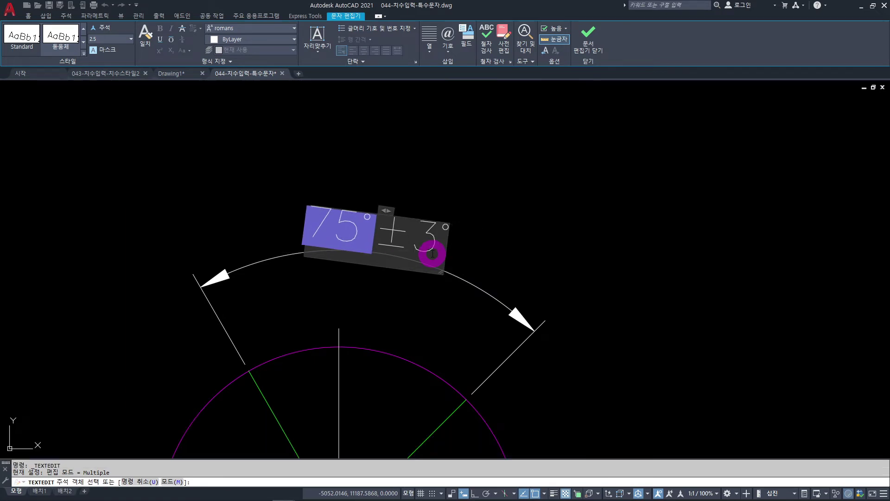
{"action": "left_click", "coordinate": [546, 230]}
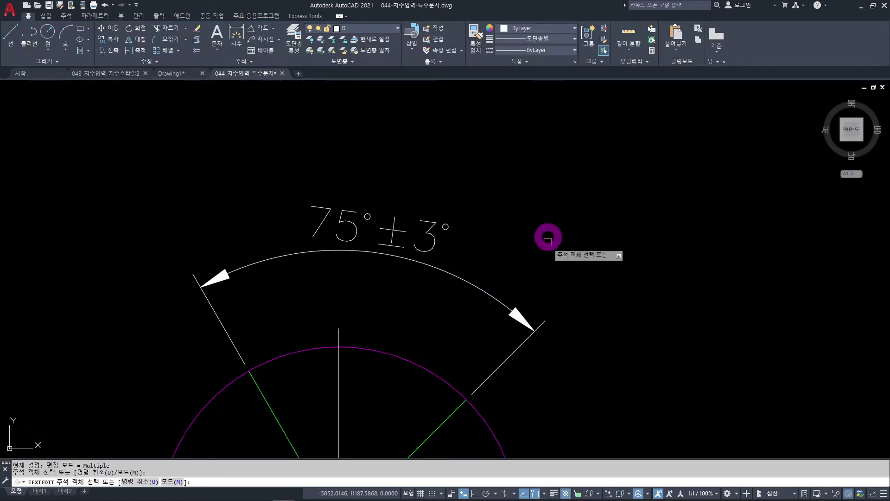
{"action": "scroll", "coordinate": [444, 275], "scroll_direction": "up", "scroll_amount": 2}
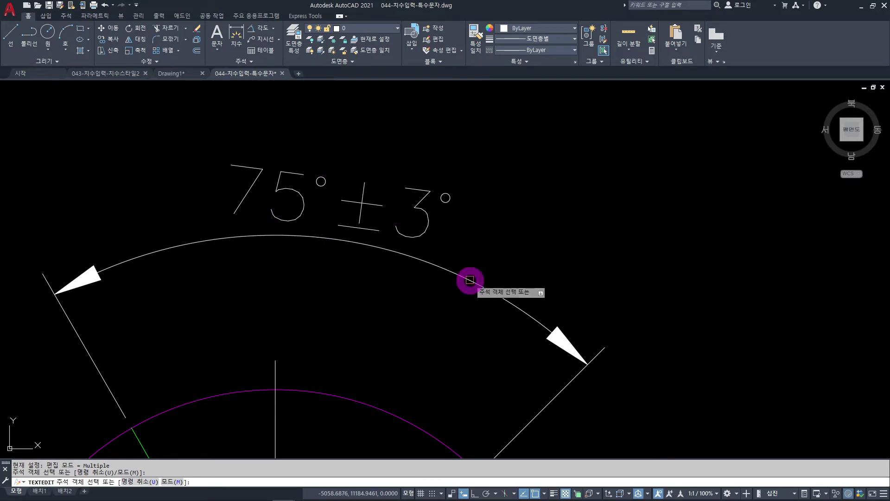
{"action": "scroll", "coordinate": [408, 292], "scroll_direction": "down", "scroll_amount": 5}
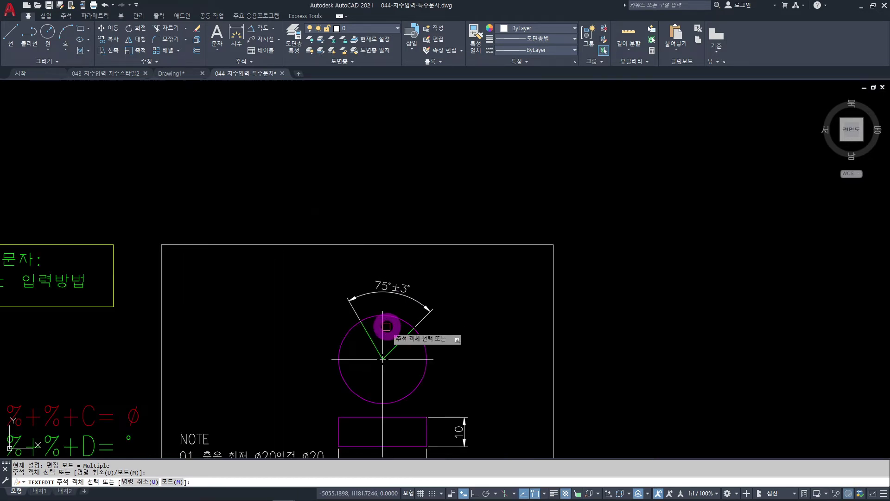
{"action": "scroll", "coordinate": [396, 314], "scroll_direction": "up", "scroll_amount": 5}
{"action": "mouse_move", "coordinate": [396, 314]}
{"action": "middle_mouse_down"}
{"action": "mouse_move", "coordinate": [463, 403]}
{"action": "mouse_move", "coordinate": [499, 381]}
{"action": "mouse_move", "coordinate": [681, 359]}
{"action": "middle_mouse_up"}
{"action": "scroll", "coordinate": [466, 400], "scroll_direction": "down", "scroll_amount": 2}
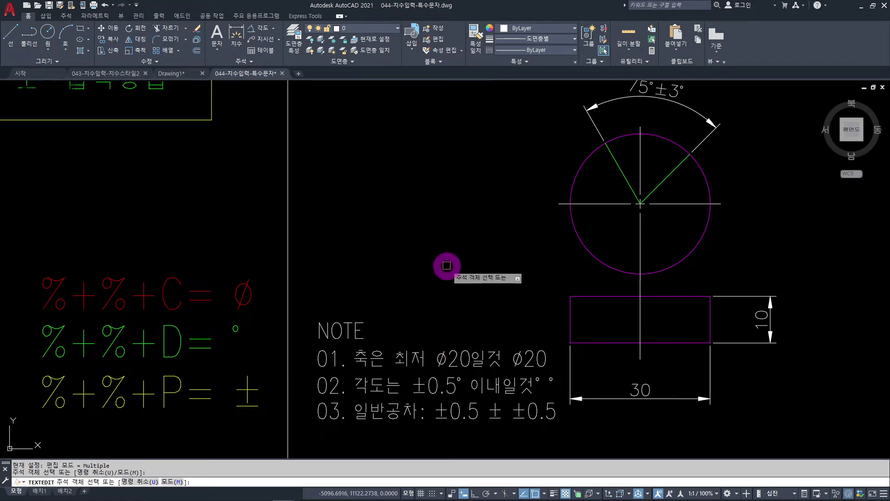
{"action": "key", "text": "Escape"}
{"action": "key", "text": "Escape"}
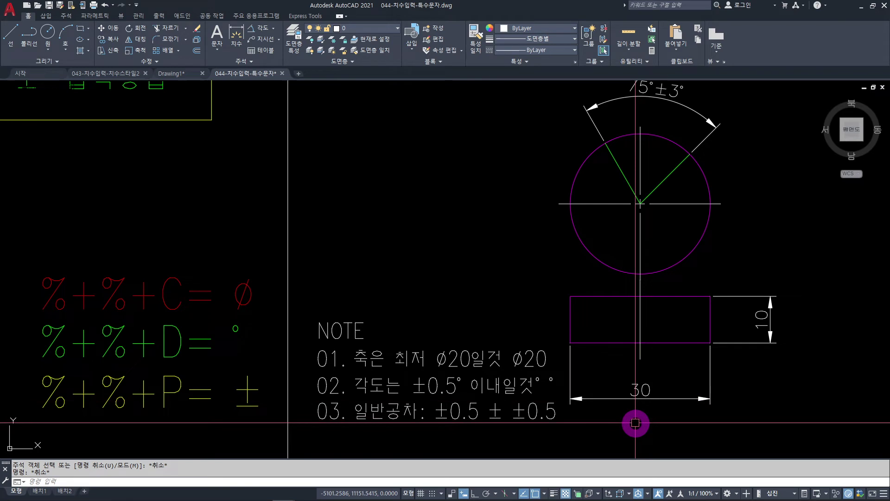
Step: Prefix the rectangle's horizontal dimension value with a diameter symbol using the code %%c, and end text editing
{"action": "double_click", "coordinate": [639, 389]}
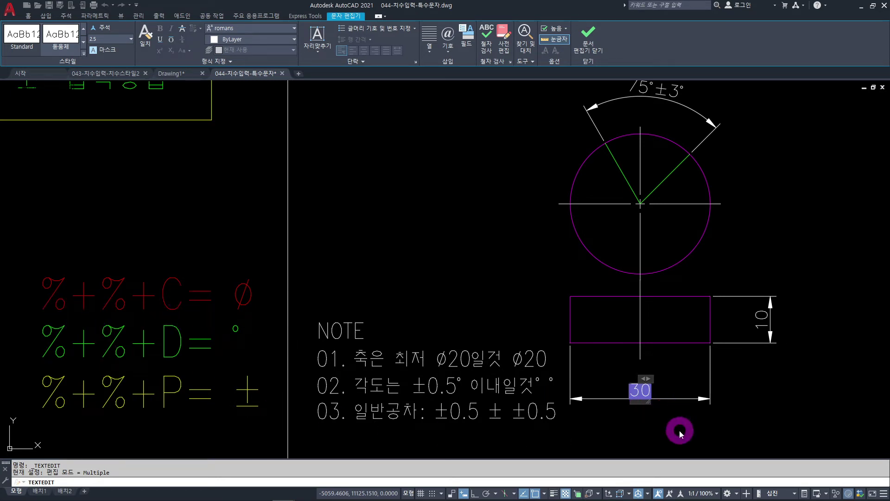
{"action": "type", "text": "%%c"}
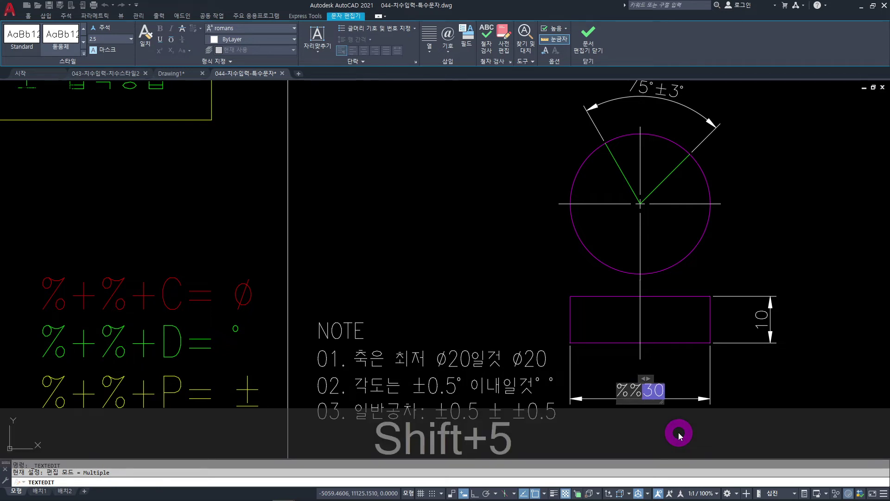
{"action": "left_click", "coordinate": [678, 433]}
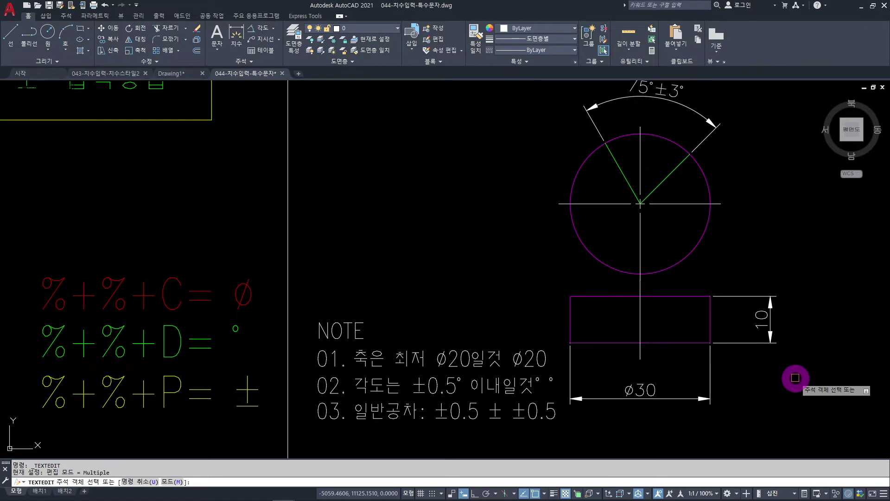
{"action": "key", "text": "Escape"}
{"action": "key", "text": "Escape"}
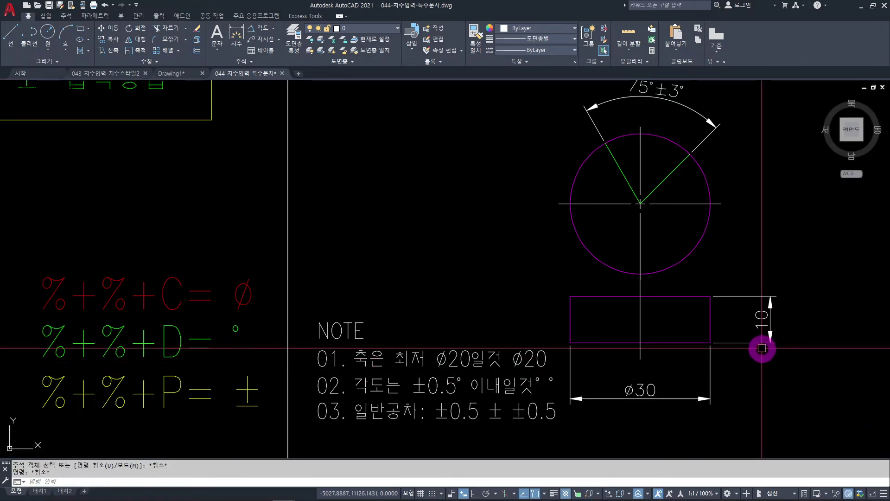
Step: Append ±0.5 to the rectangle's vertical dimension value, using %%p for the plus-minus symbol, and end text editing
{"action": "double_click", "coordinate": [759, 326]}
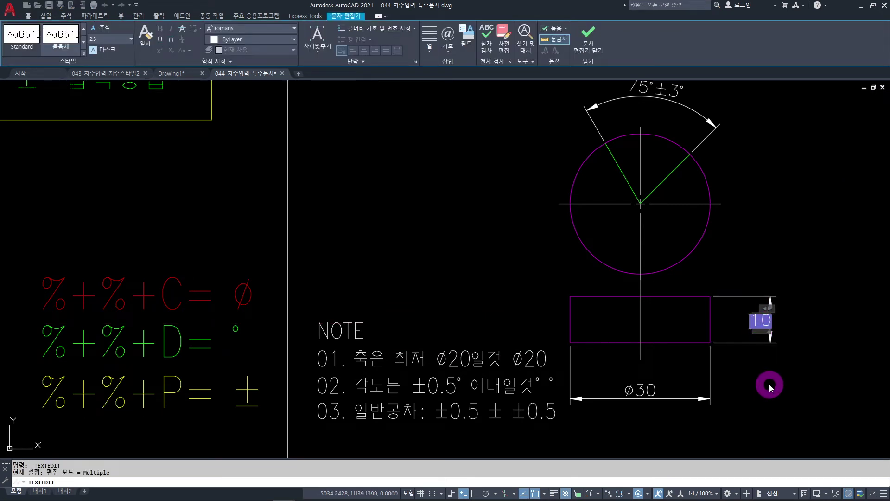
{"action": "key", "text": "Right"}
{"action": "type", "text": "%%p"}
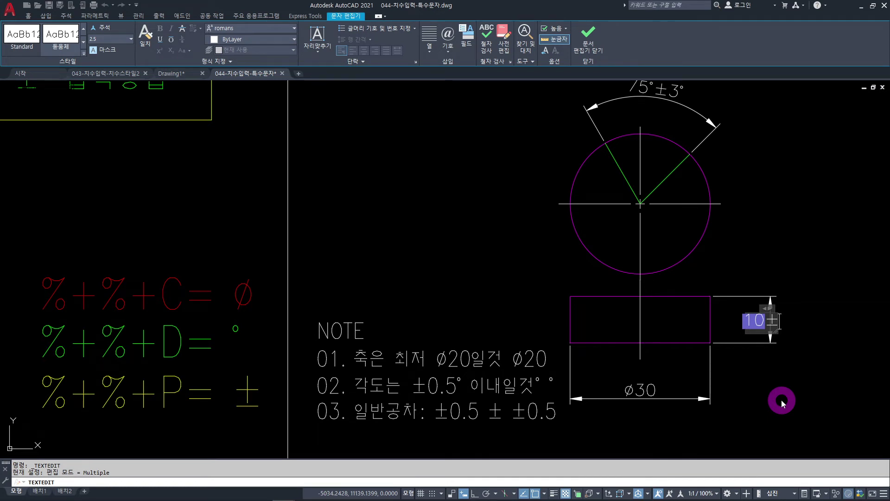
{"action": "type", "text": "0.5"}
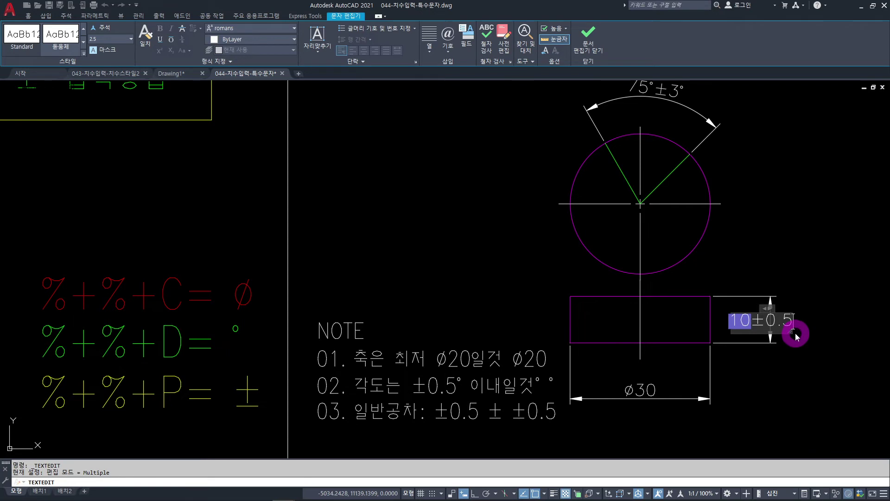
{"action": "left_click", "coordinate": [821, 310]}
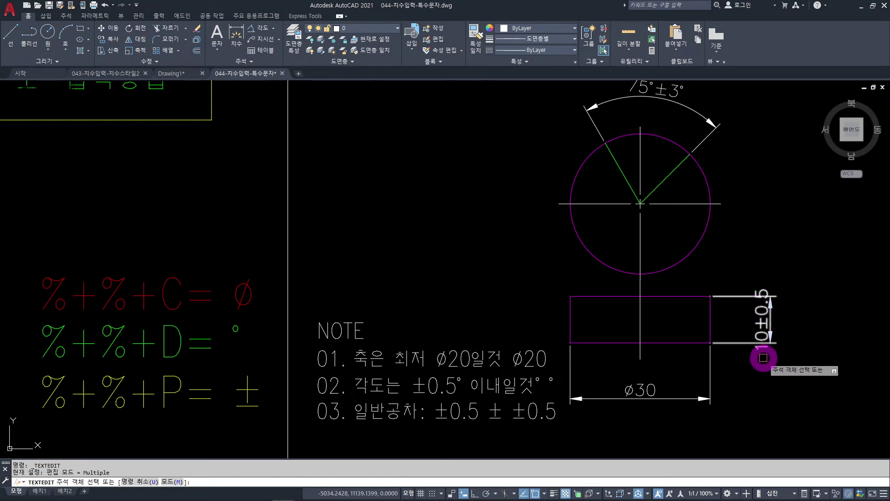
{"action": "key", "text": "Escape"}
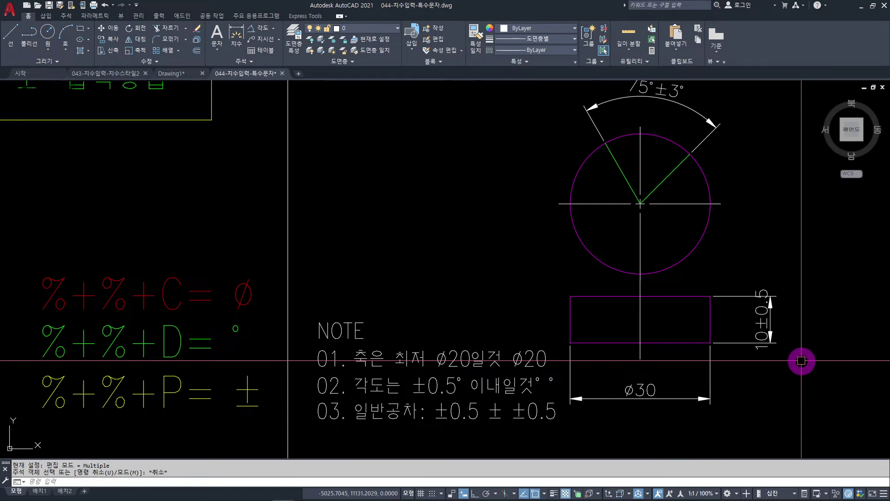
Step: Move the text of the rectangle's vertical dimension up along its dimension line, clear of the arrows and above the rectangle
{"action": "left_click", "coordinate": [762, 321]}
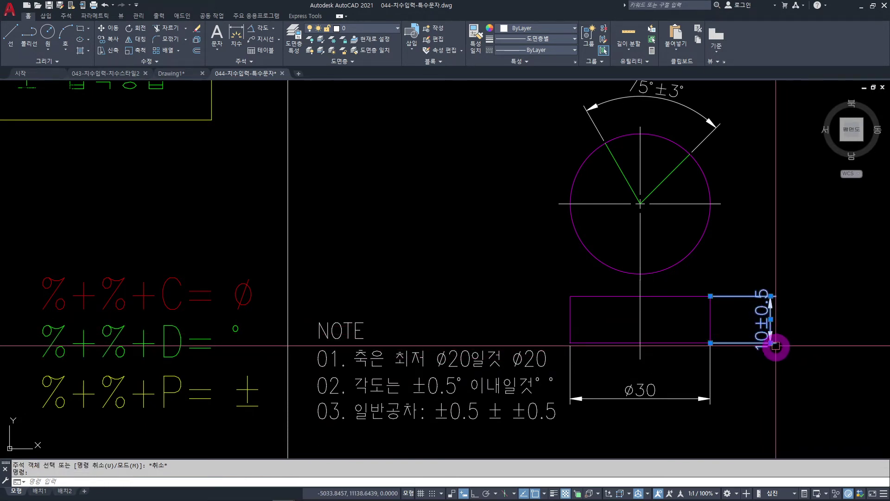
{"action": "left_click", "coordinate": [777, 321]}
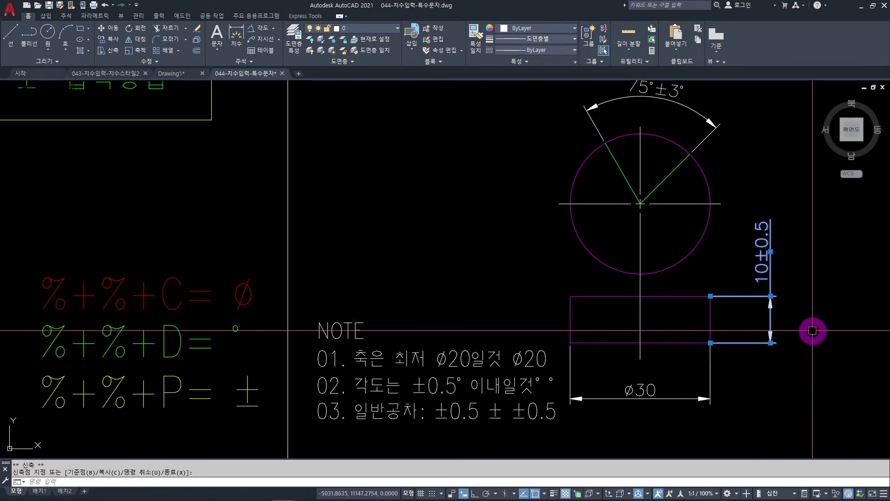
{"action": "key", "text": "Escape"}
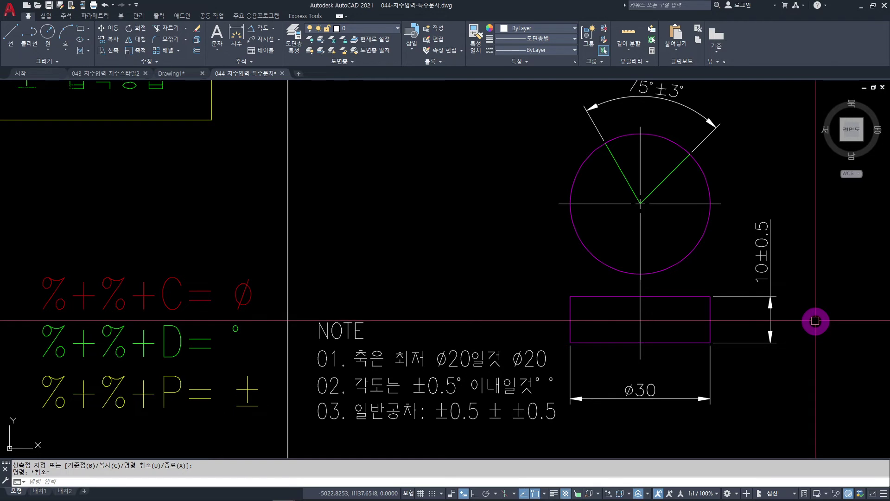
Step: Add a diameter dimension to the circle, placing its text outside the circle at the lower left
{"action": "left_click", "coordinate": [274, 29]}
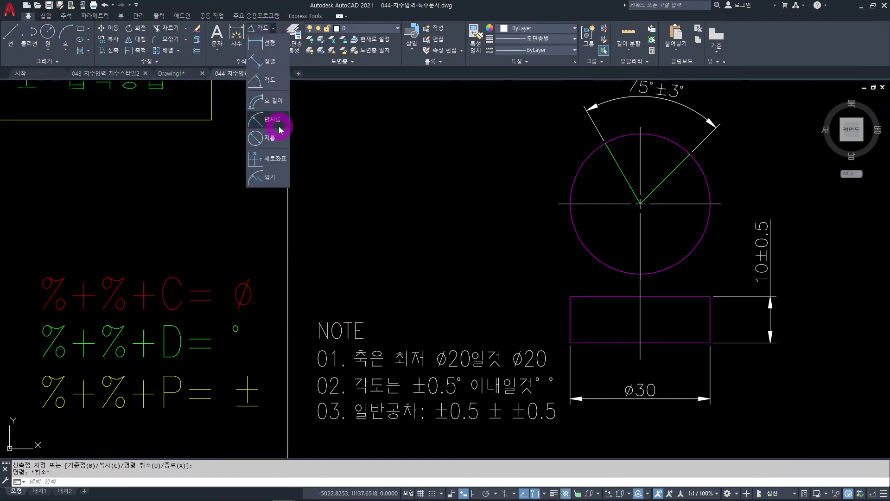
{"action": "left_click", "coordinate": [271, 138]}
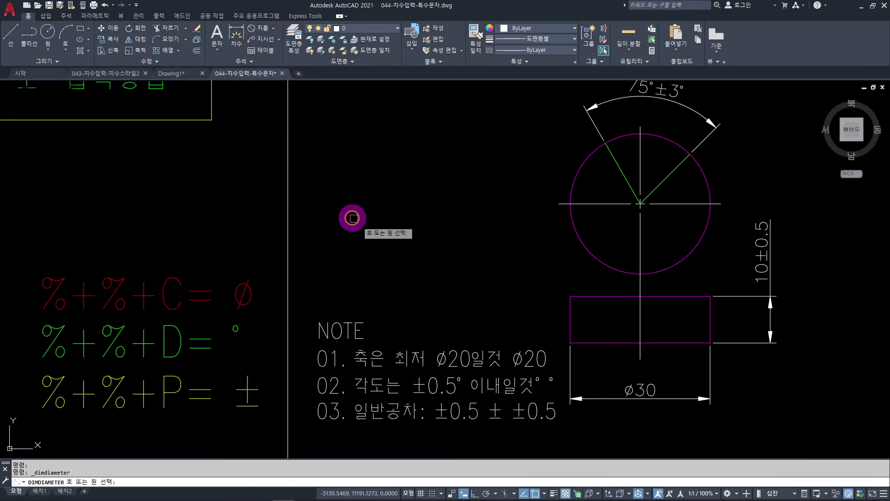
{"action": "left_click", "coordinate": [588, 251]}
{"action": "left_click", "coordinate": [558, 240]}
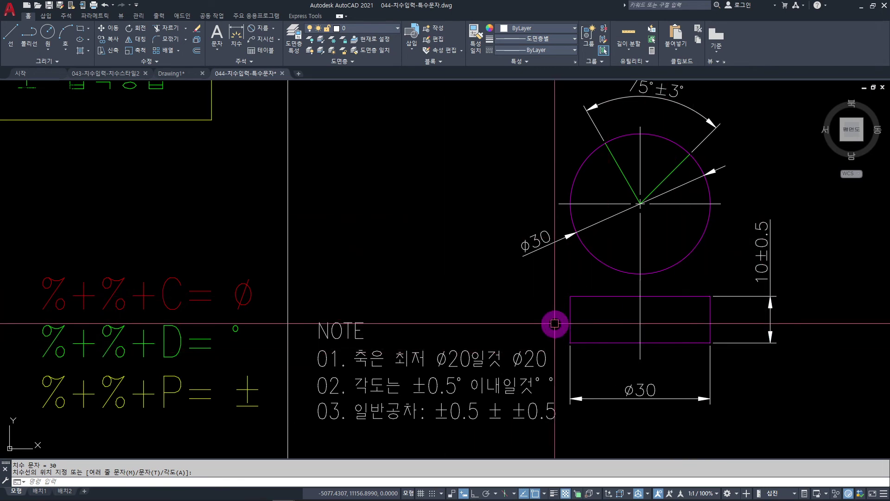
{"action": "key", "text": "Escape"}
{"action": "key", "text": "Escape"}
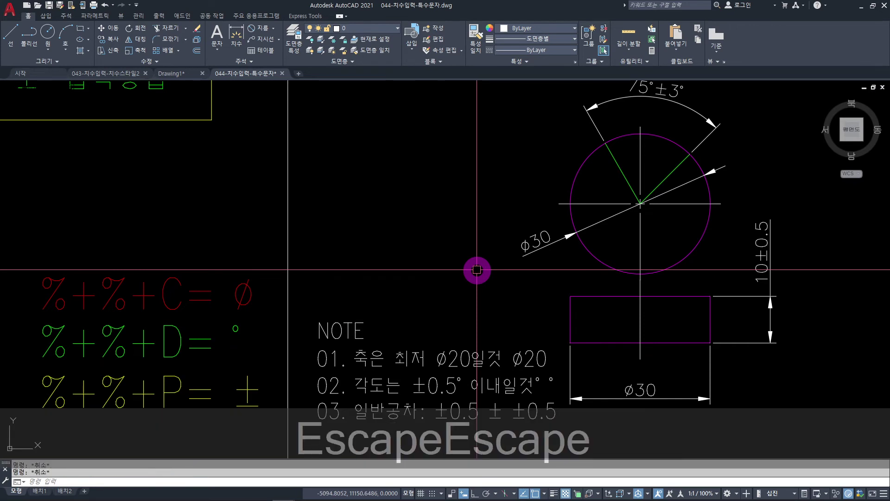
Step: Rotate the rectangle below the circle by -90° about the circle's centre
{"action": "left_click", "coordinate": [562, 287]}
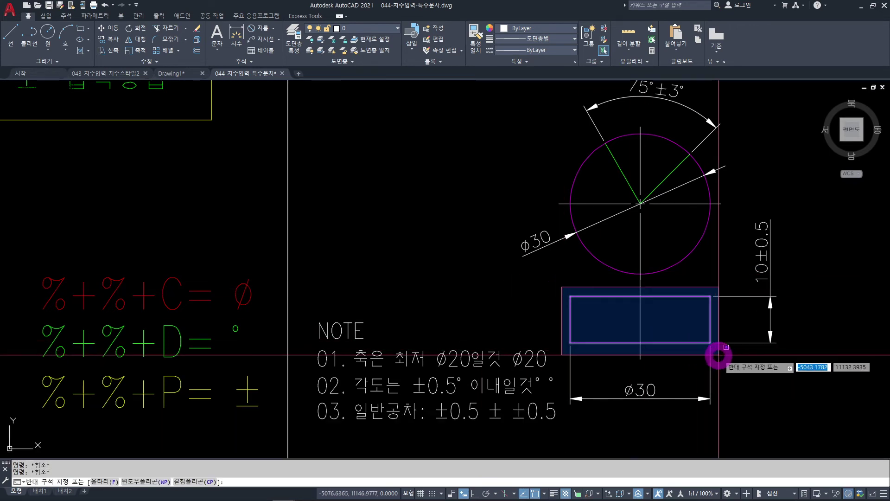
{"action": "left_click", "coordinate": [720, 356]}
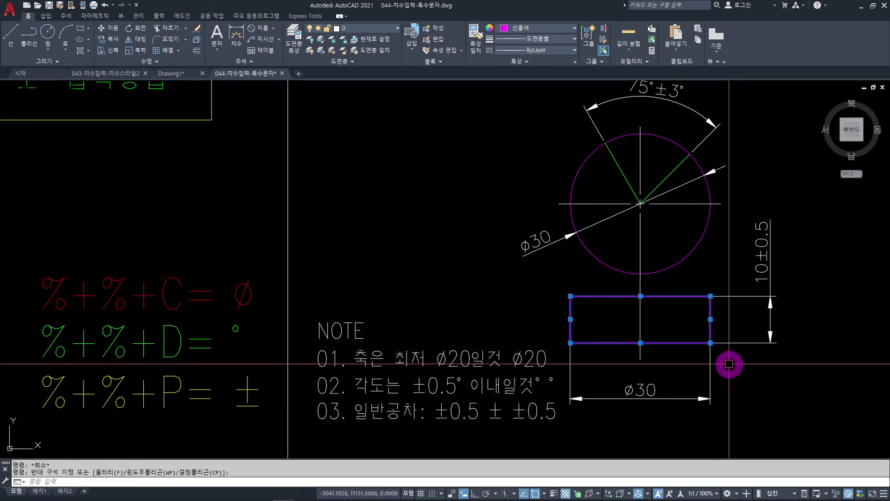
{"action": "type", "text": "RO"}
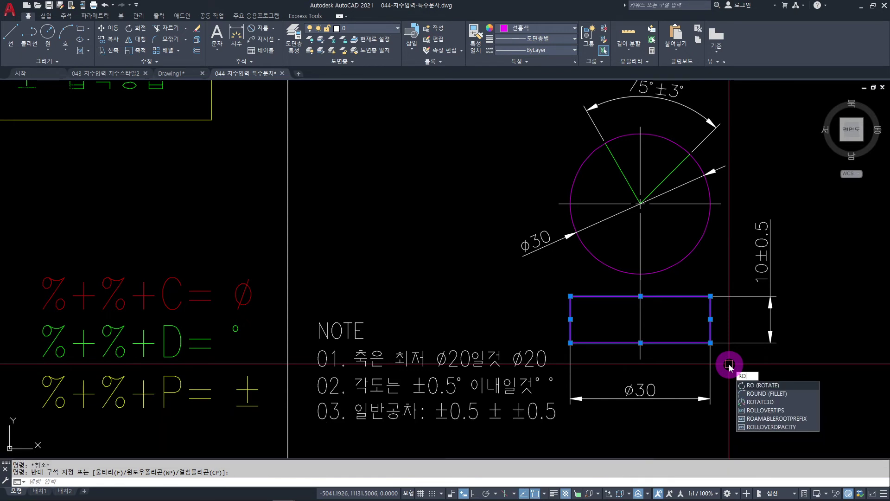
{"action": "key", "text": "space"}
{"action": "left_click", "coordinate": [639, 205]}
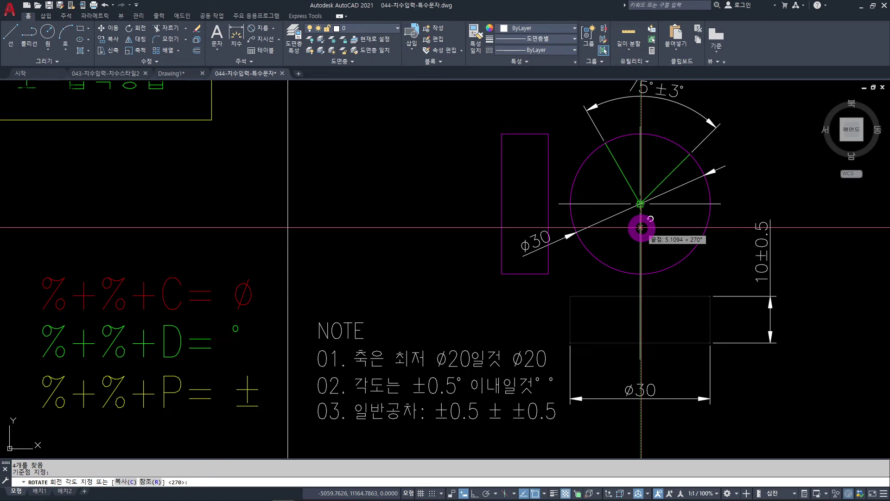
{"action": "type", "text": "-90"}
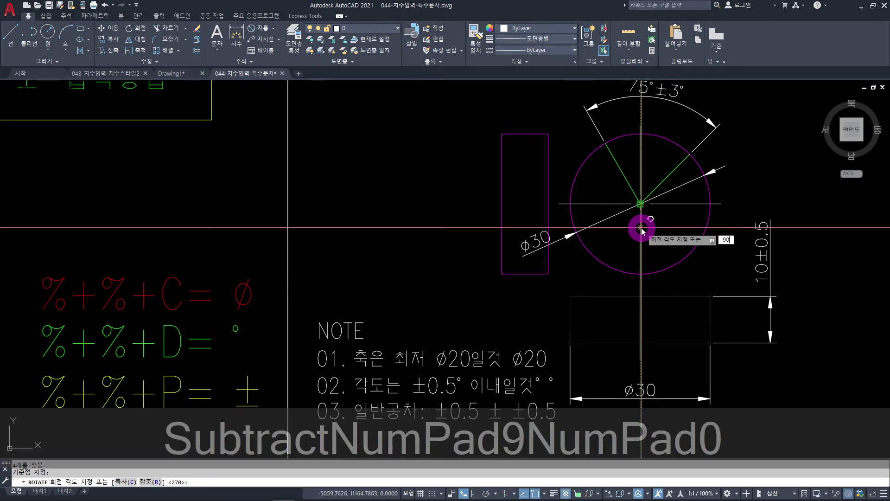
{"action": "key", "text": "Return"}
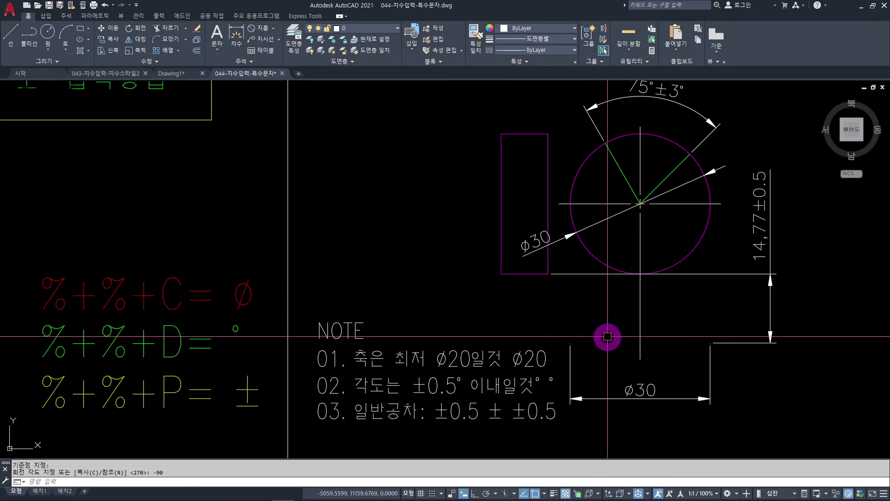
Step: Dimension the rotated rectangle's height along its left edge, placing the dimension line just left of the rectangle
{"action": "middle_click_drag", "start_coordinate": [407, 224], "coordinate": [368, 255]}
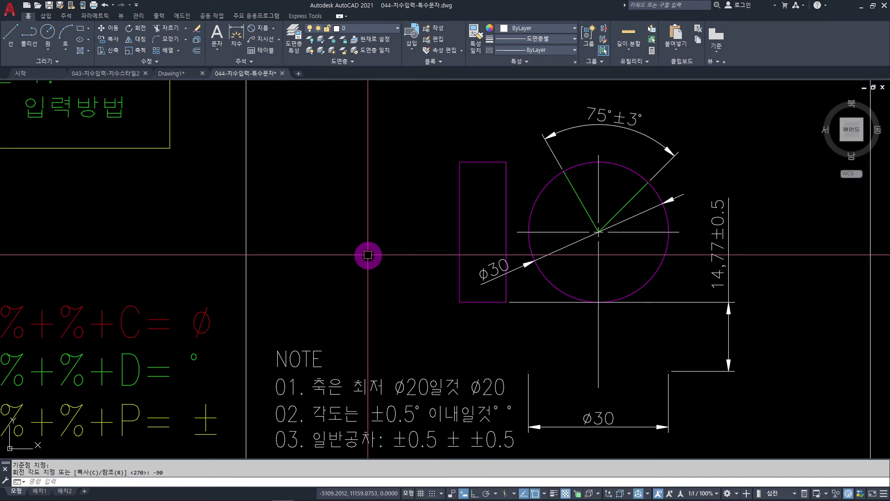
{"action": "key", "text": "Escape"}
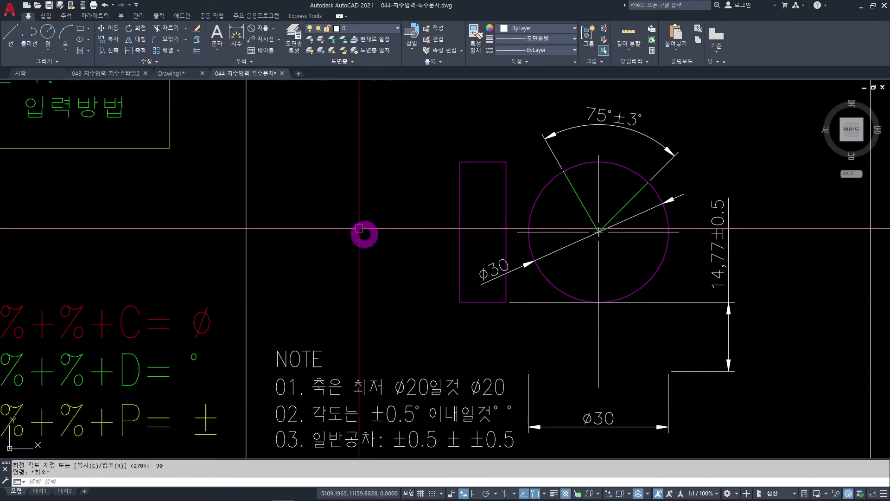
{"action": "left_click", "coordinate": [237, 31]}
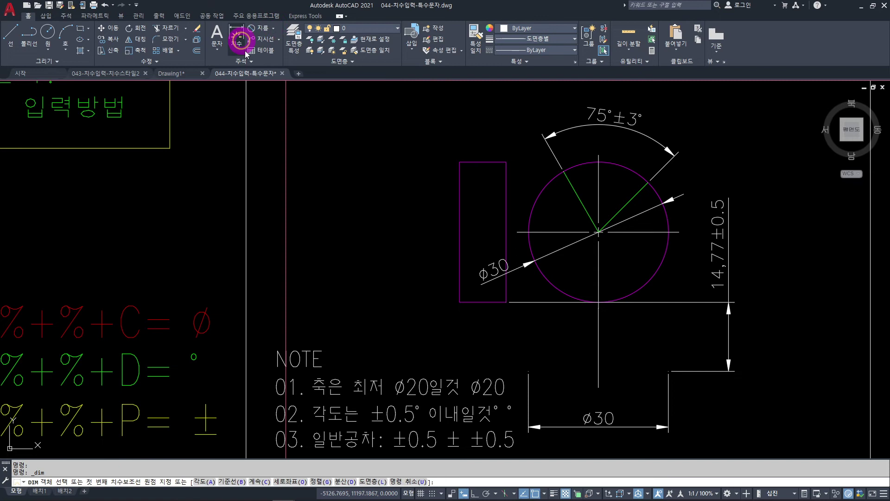
{"action": "left_click", "coordinate": [458, 200]}
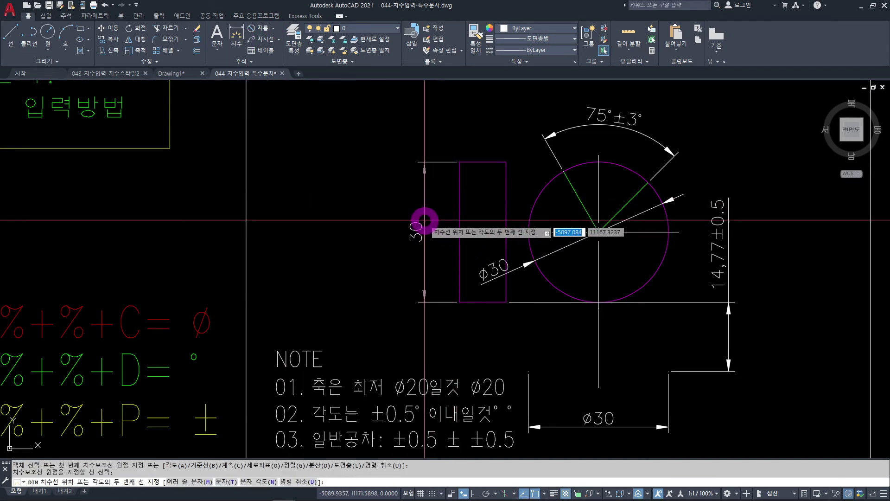
{"action": "left_click", "coordinate": [422, 223]}
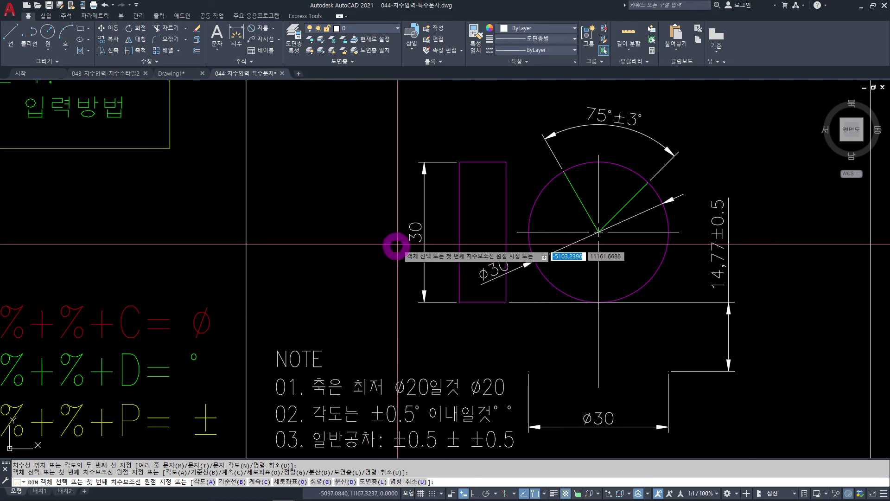
{"action": "key", "text": "Escape"}
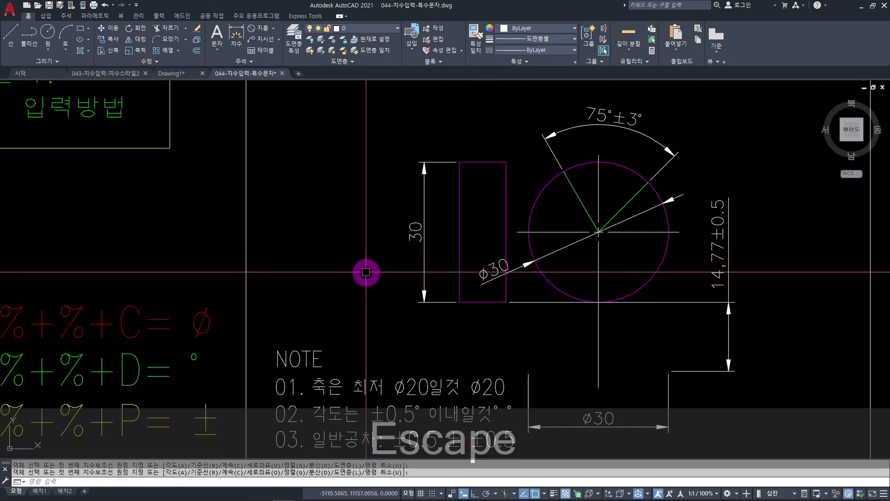
Step: Prefix the rotated rectangle's height dimension value with a diameter symbol using the code %%c, and end text editing
{"action": "left_click", "coordinate": [412, 233]}
{"action": "double_click", "coordinate": [412, 234]}
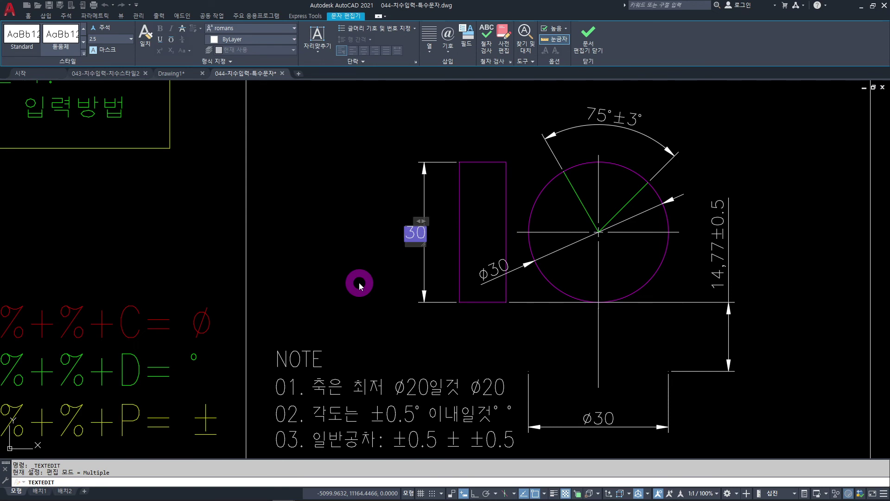
{"action": "key", "text": "Right"}
{"action": "key", "text": "Left"}
{"action": "key", "text": "Right"}
{"action": "key", "text": "Left"}
{"action": "type", "text": "%%c"}
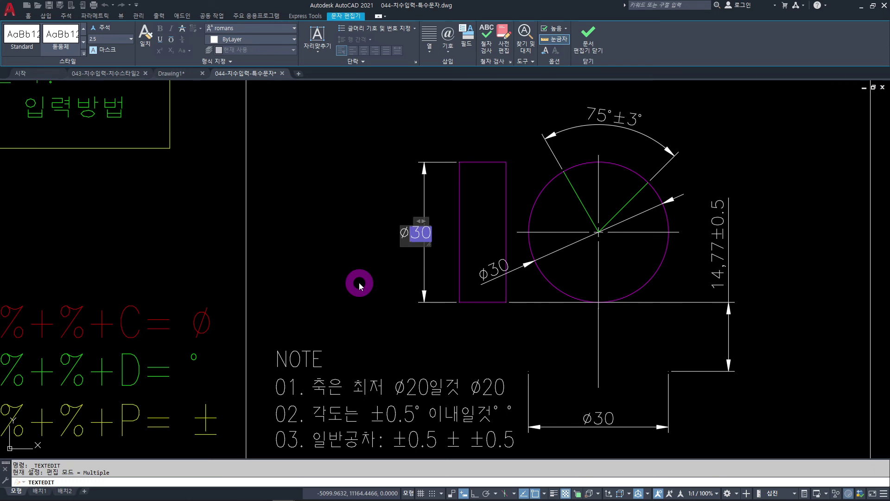
{"action": "left_click", "coordinate": [376, 275]}
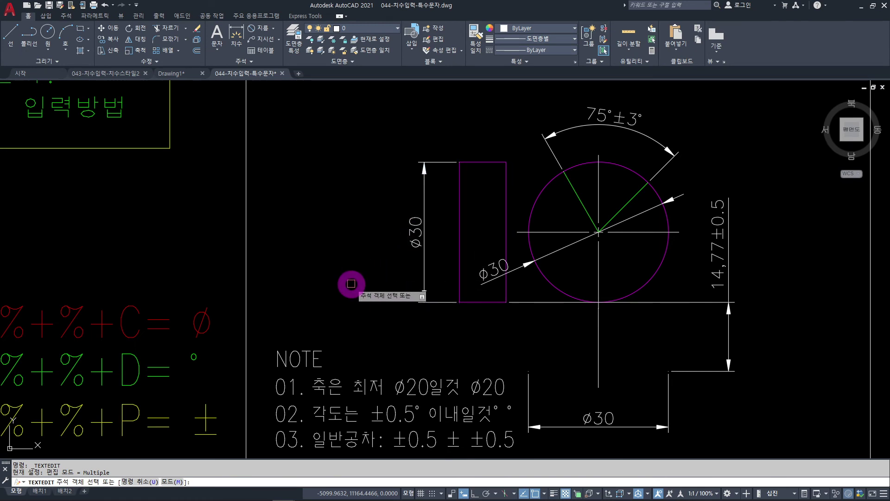
{"action": "key", "text": "Escape"}
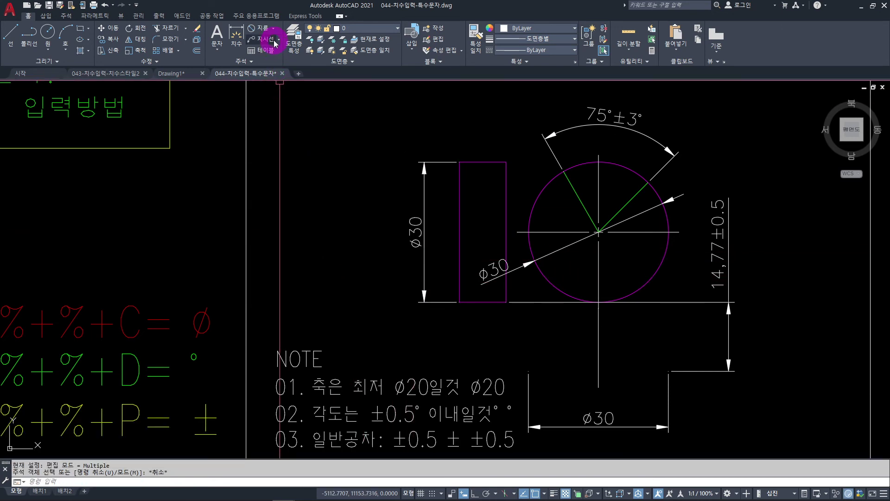
Step: Add a second height dimension to the rotated rectangle's left edge, placed farther out than the existing one
{"action": "left_click", "coordinate": [235, 31]}
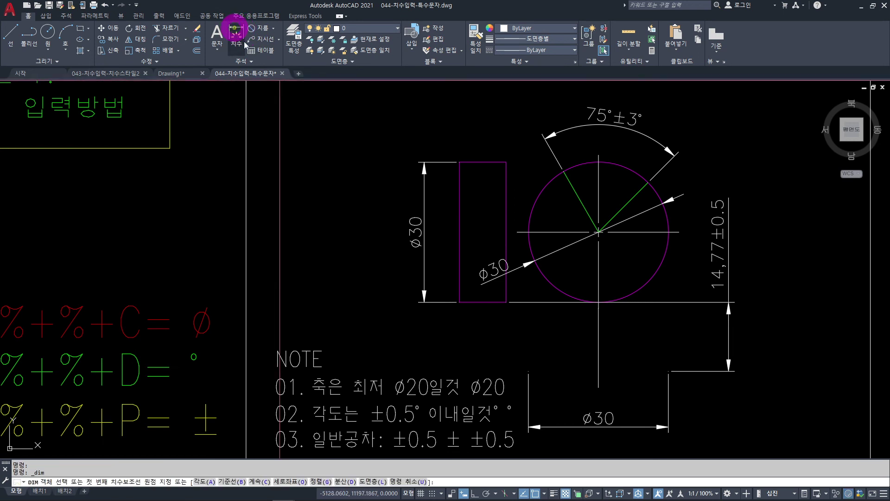
{"action": "left_click", "coordinate": [459, 190]}
{"action": "left_click", "coordinate": [385, 201]}
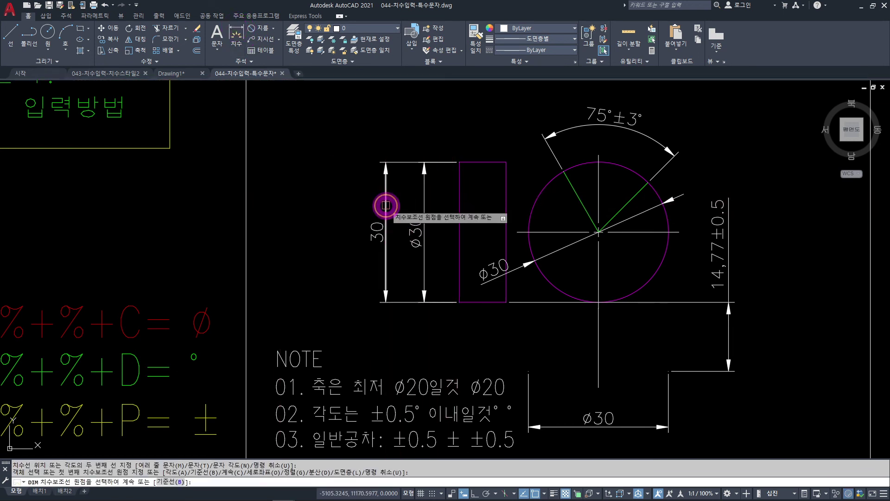
{"action": "key", "text": "Escape"}
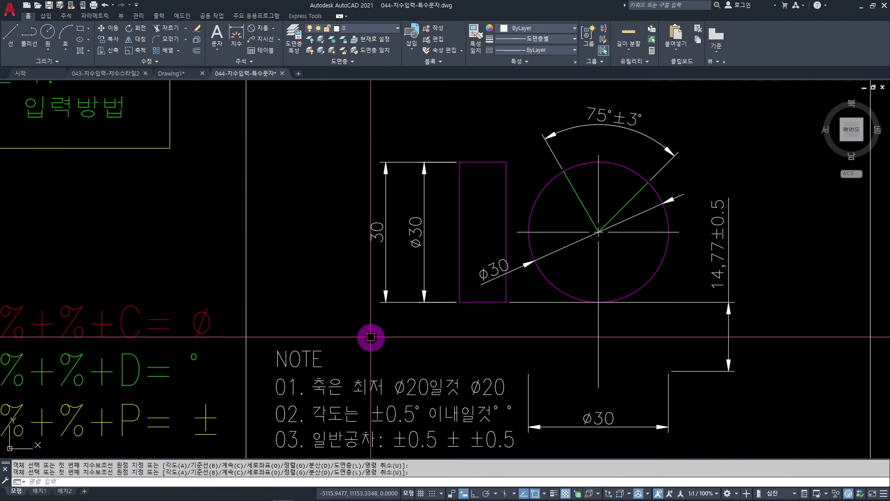
Step: Add a diameter symbol to the outer height dimension of the rotated rectangle with the custom command PP
{"action": "type", "text": "PP"}
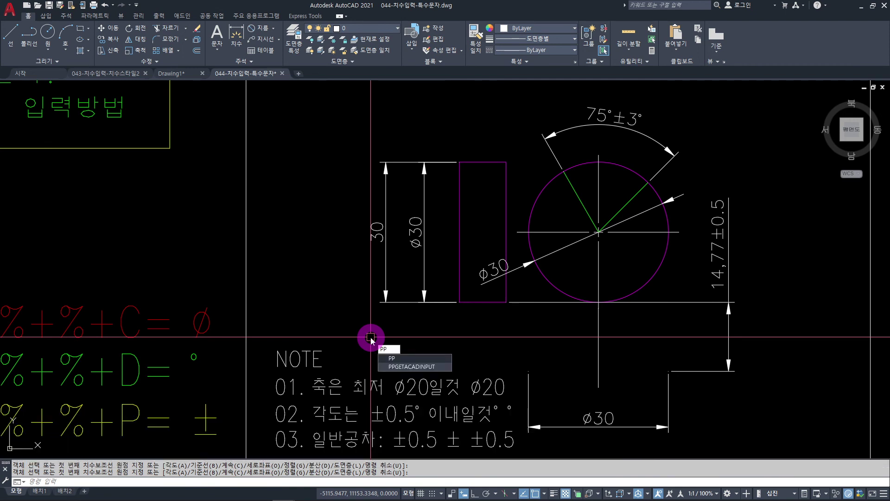
{"action": "key", "text": "space"}
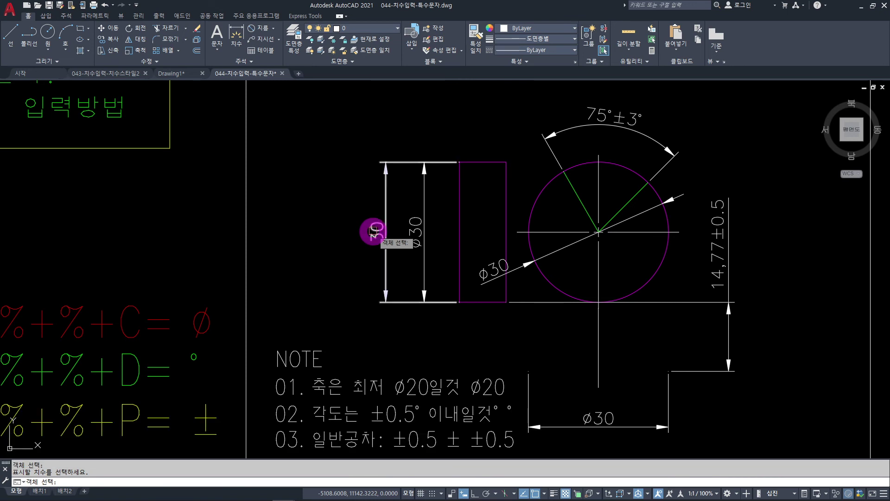
{"action": "left_click", "coordinate": [373, 230]}
{"action": "key", "text": "space"}
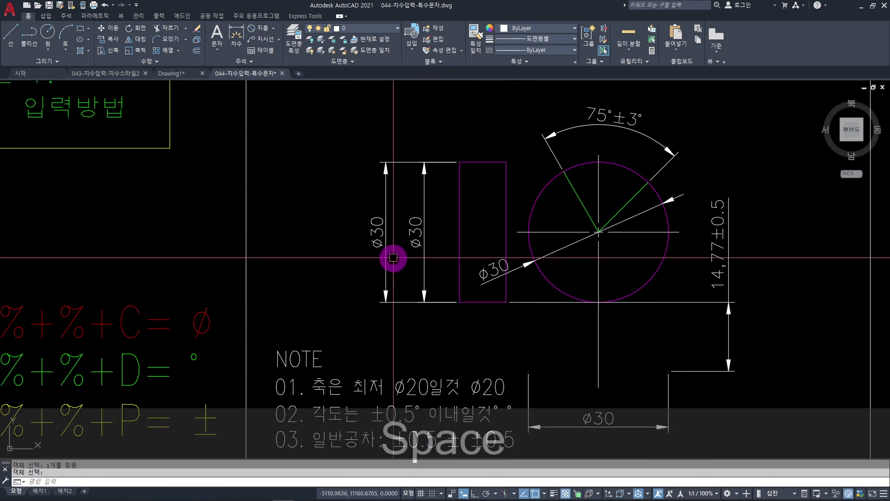